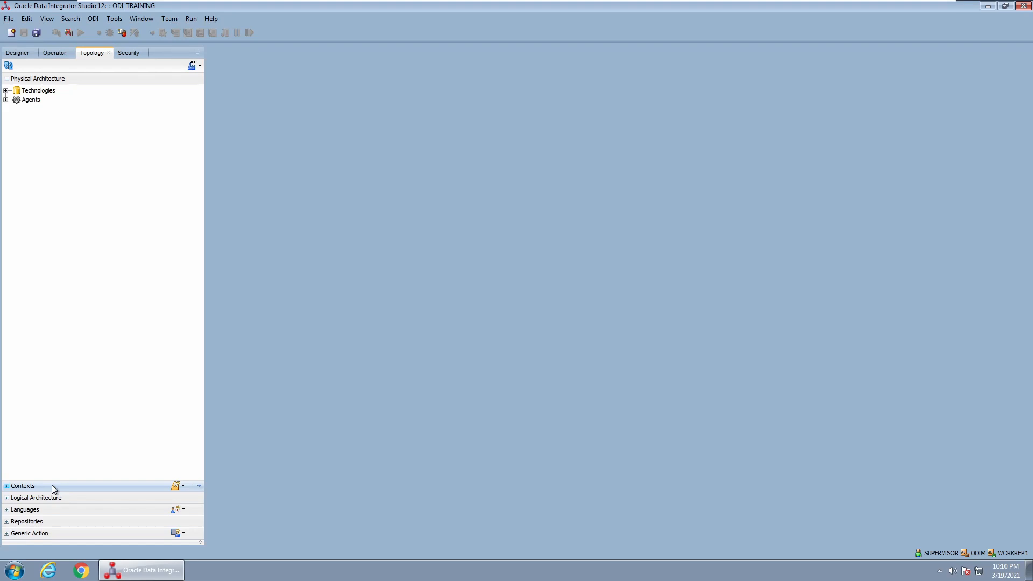
Create a new data server under the Oracle technology named DEV_Oracle
click(6, 90)
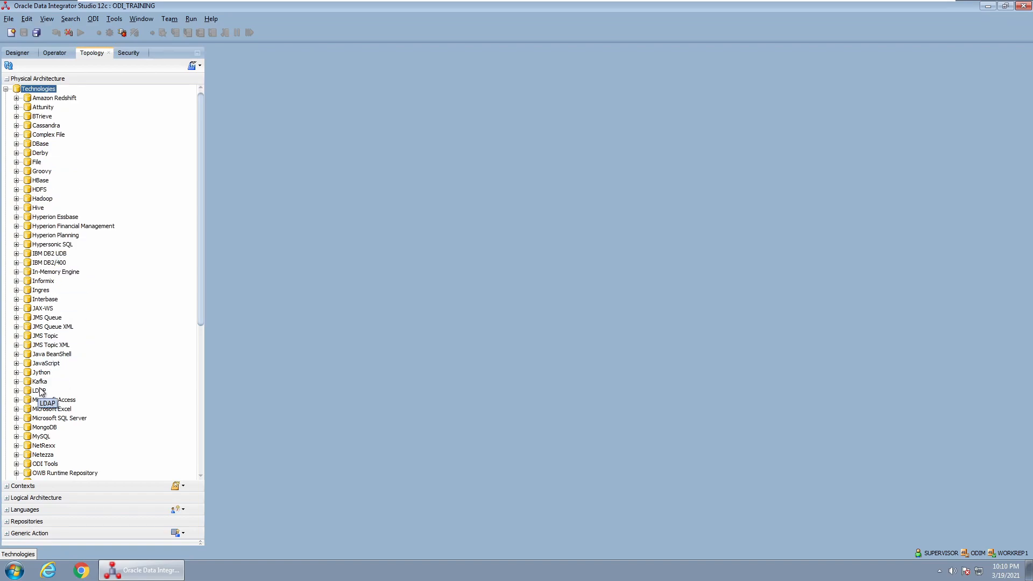
scroll(63, 391, down, 3)
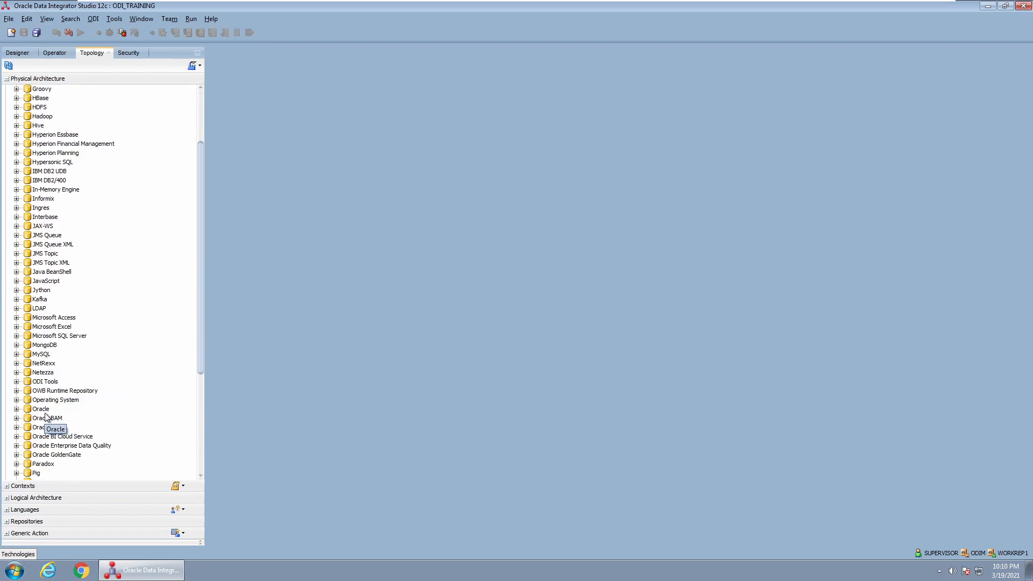
click(42, 409)
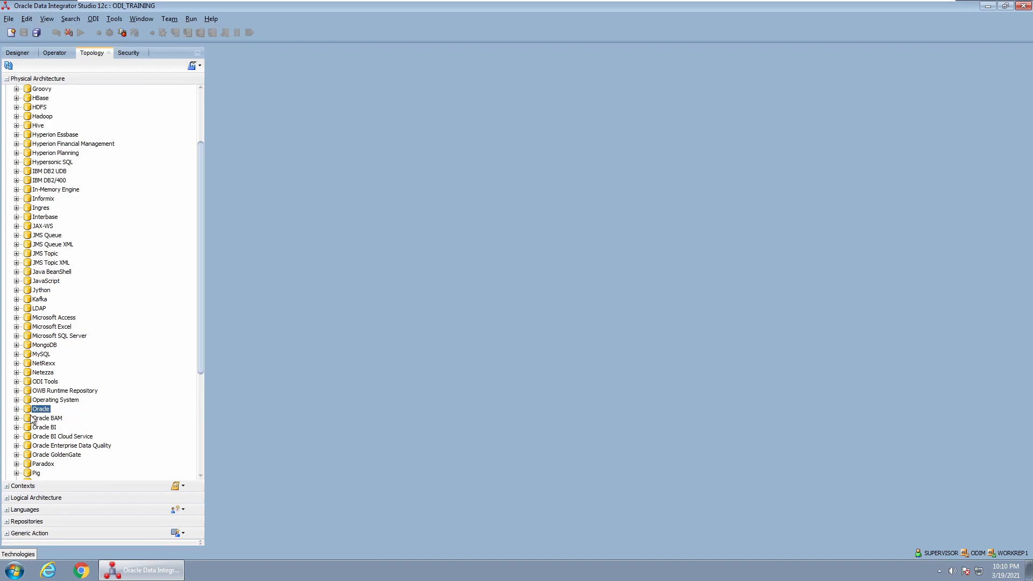
click(16, 409)
right_click(43, 410)
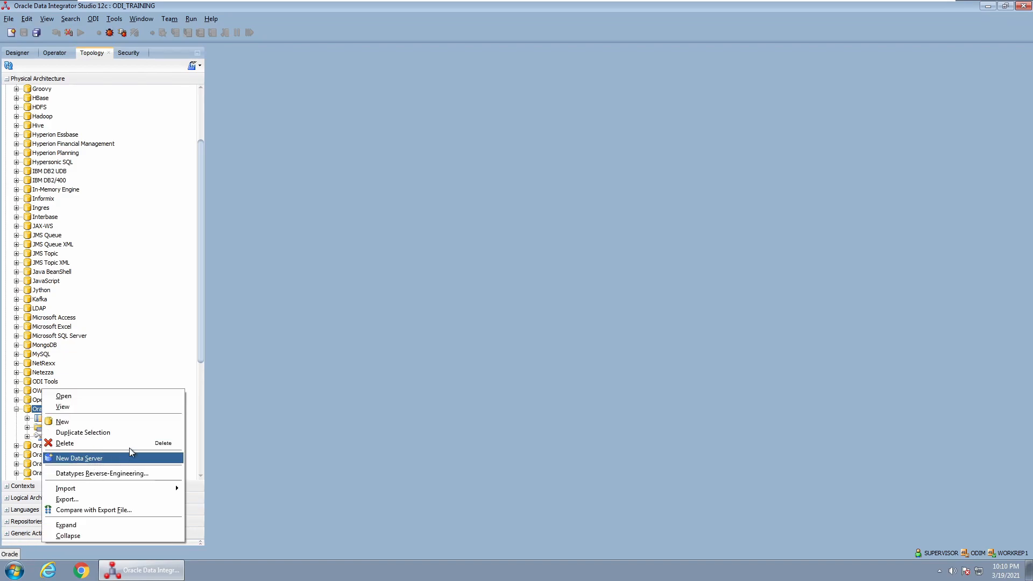
click(127, 458)
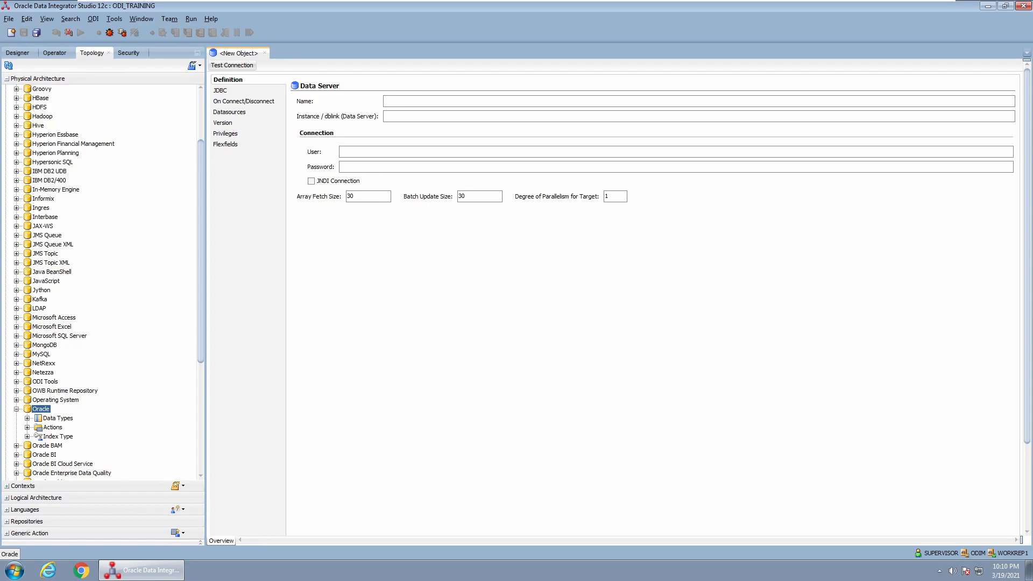
text(DEV_)
text(Oracle)
Set the JDBC URL host and port to localhost:1521 and the user to HR
click(234, 89)
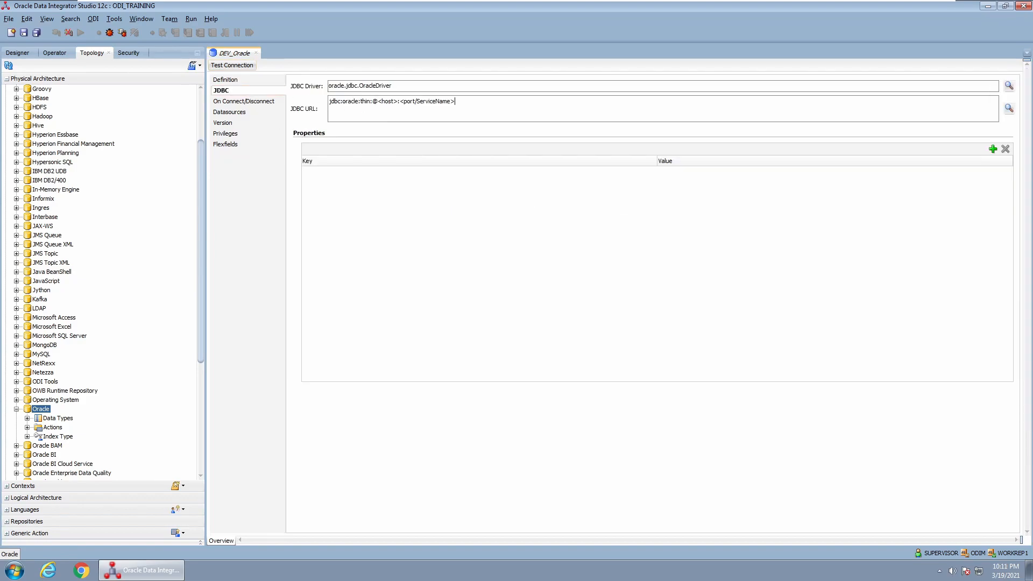
drag(329, 101, 455, 101)
click(436, 101)
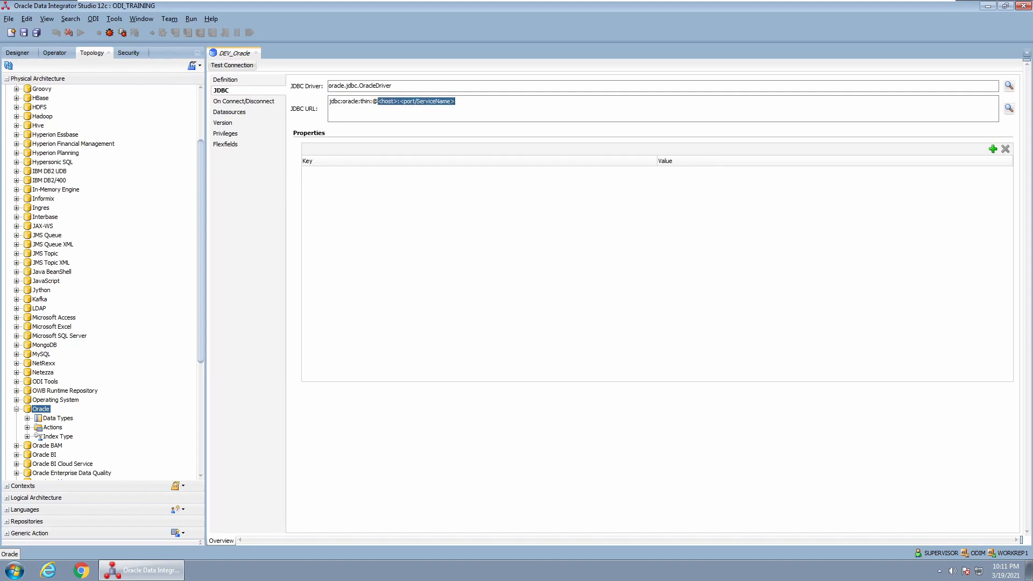
text(localho)
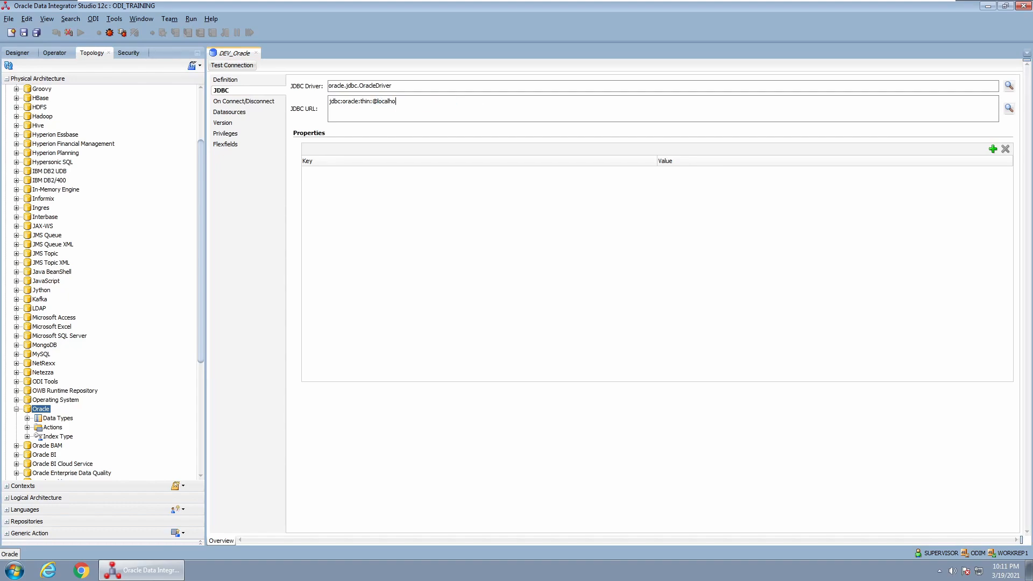
text(st:1521)
text((orc)
click(233, 81)
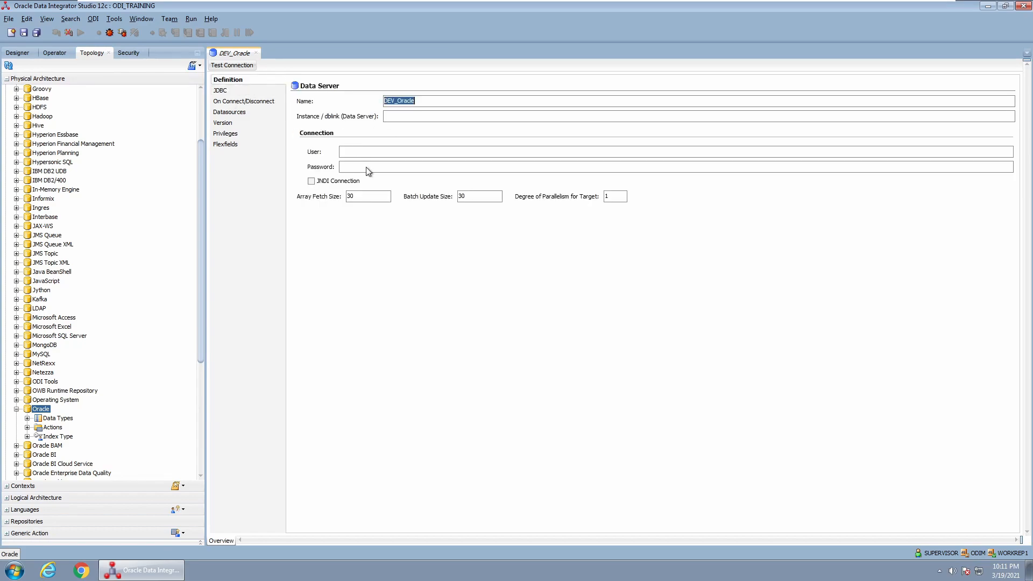
click(228, 90)
drag(372, 102, 429, 102)
click(429, 102)
click(225, 81)
text(HR)
key(Tab)
Enter the HR password, save DEV_Oracle and test its connection with the local agent
text(hr)
click(239, 65)
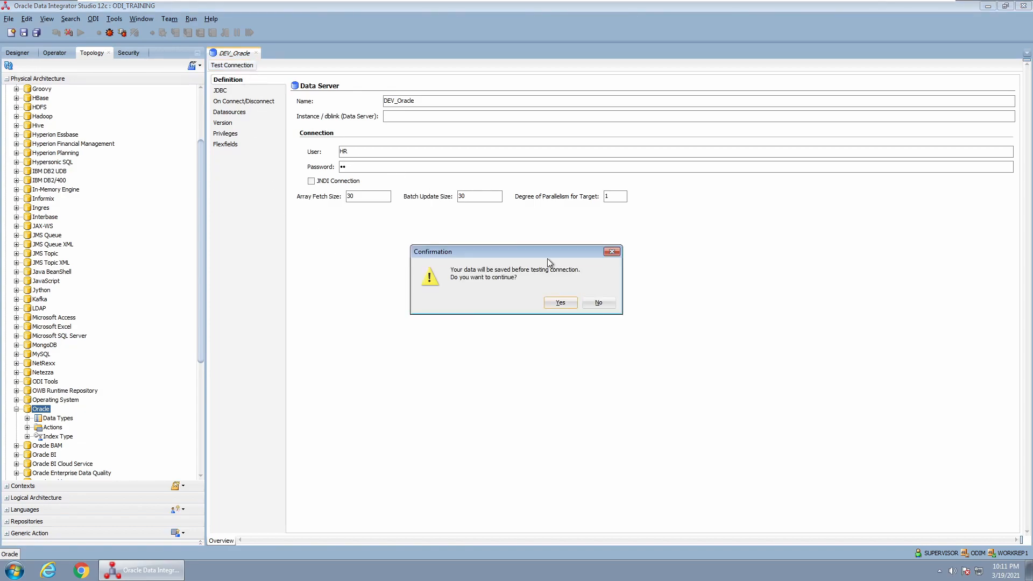
click(562, 302)
click(591, 300)
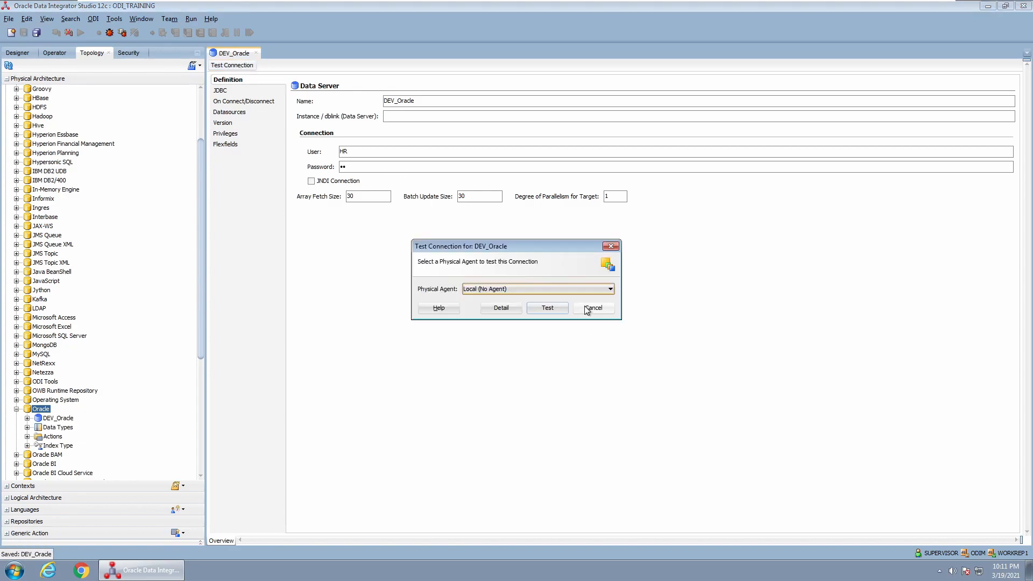
click(547, 305)
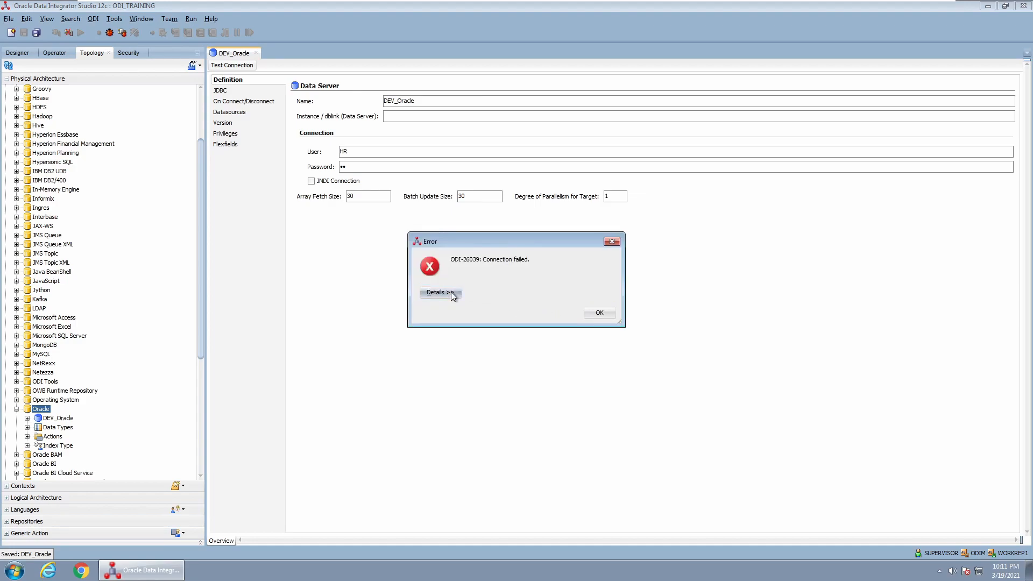
Read the error details showing ORA-28000 account locked, then close the error
click(452, 295)
triple_click(551, 319)
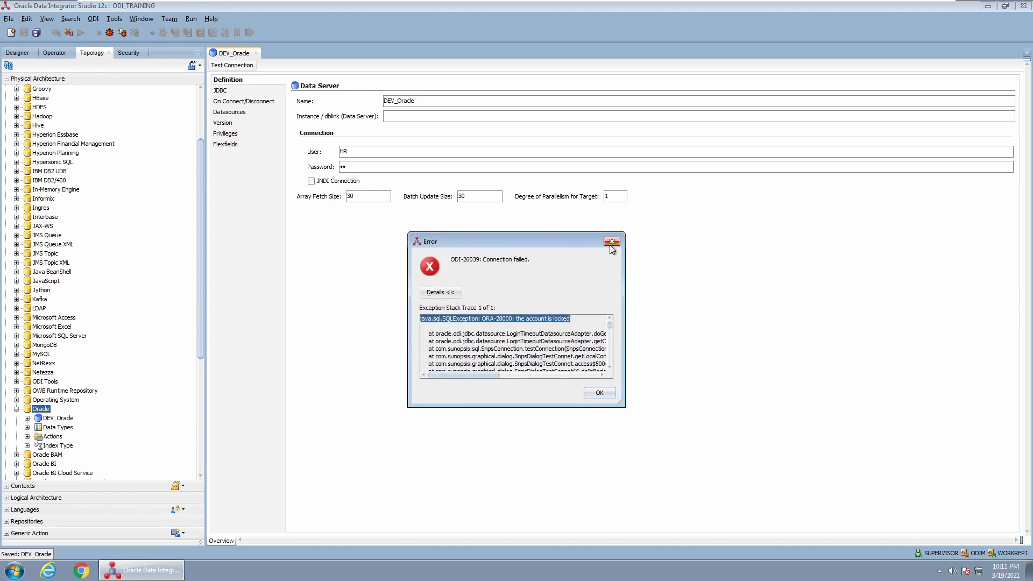
click(602, 392)
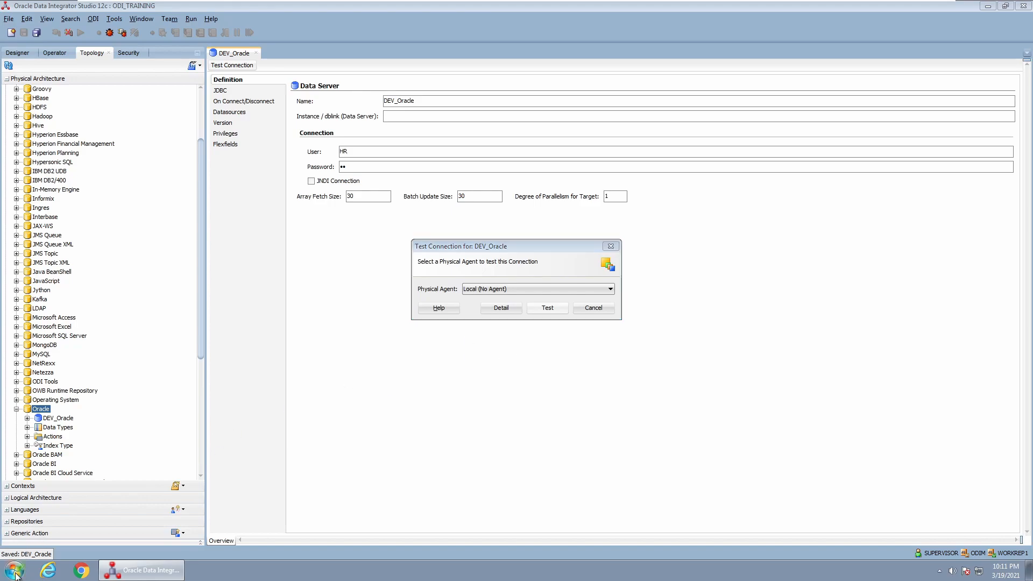
click(14, 571)
In SQL*Plus, log in as sys as sysdba and unlock the hr account with a reset password
click(51, 436)
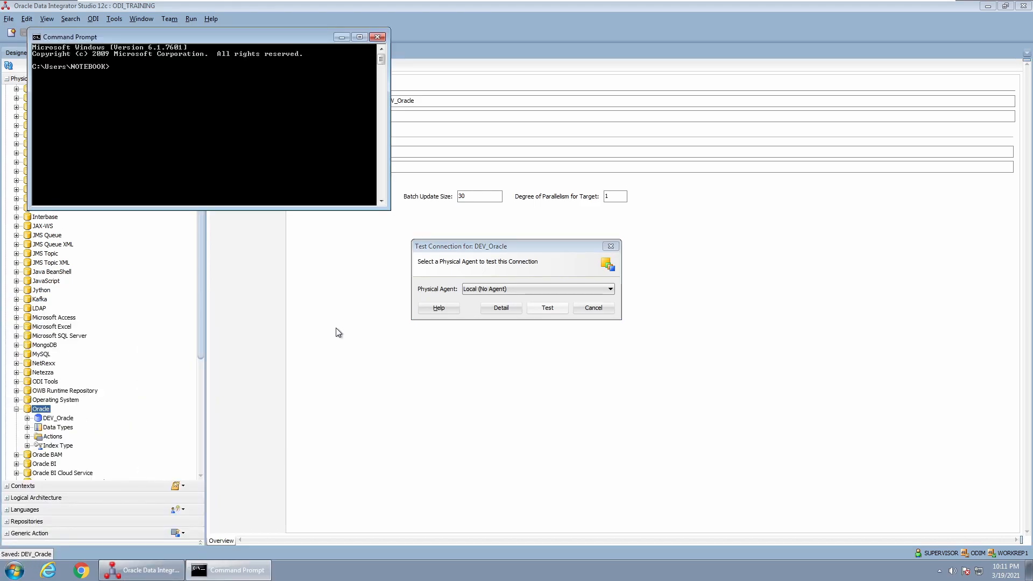
text(sqlplus)
key(Return)
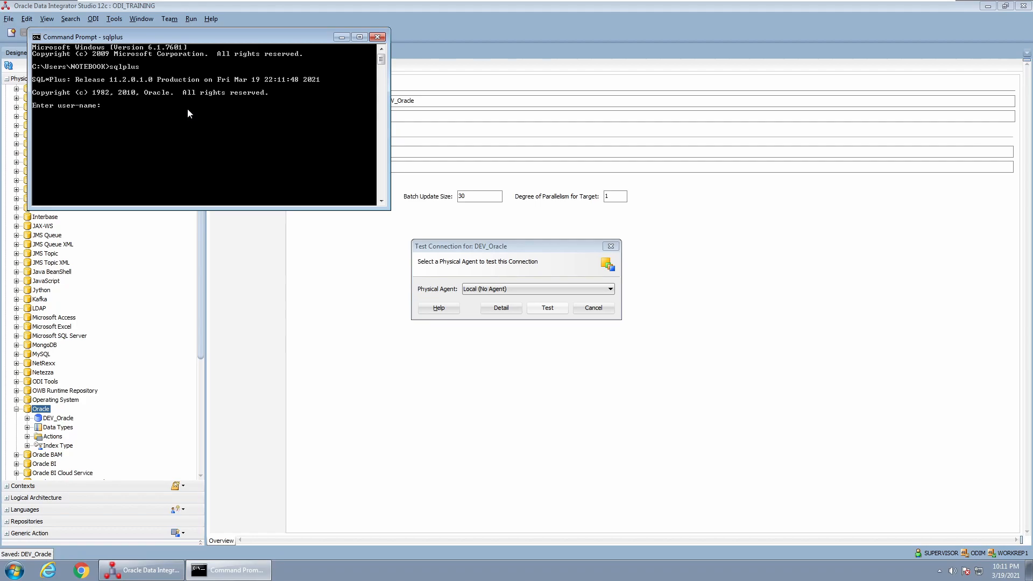
text(sys as sysdba)
key(Return)
key(Return)
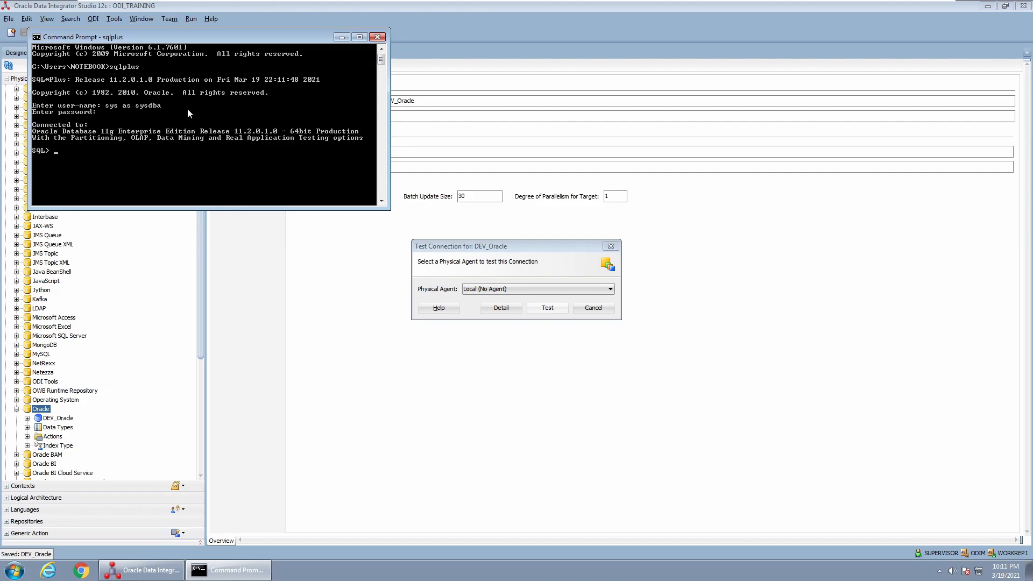
text(alter user hr identified by hr account)
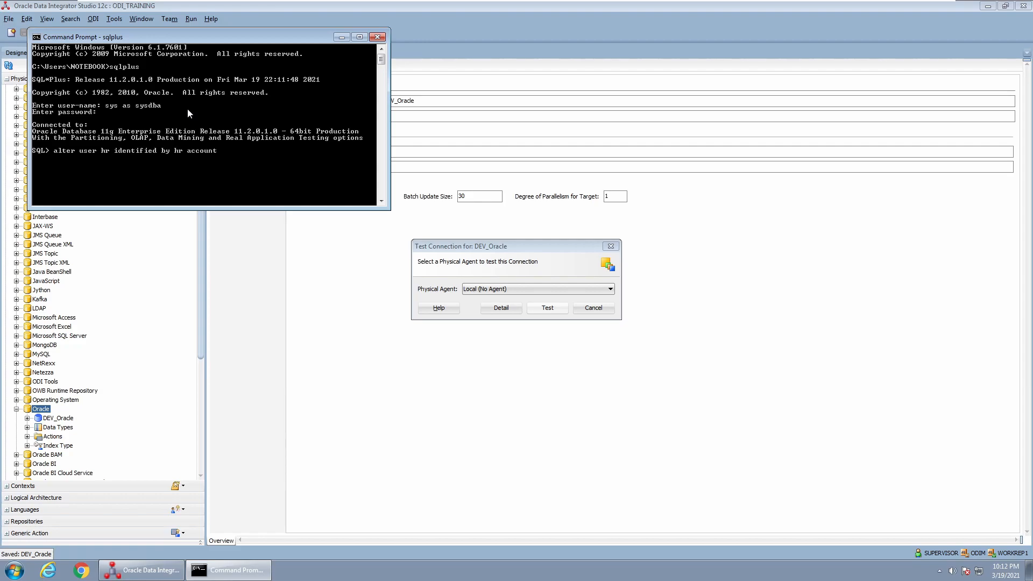
text( unlock;)
key(Return)
Rerun the DEV_Oracle connection test to a successful result and close its editor
click(463, 232)
click(547, 307)
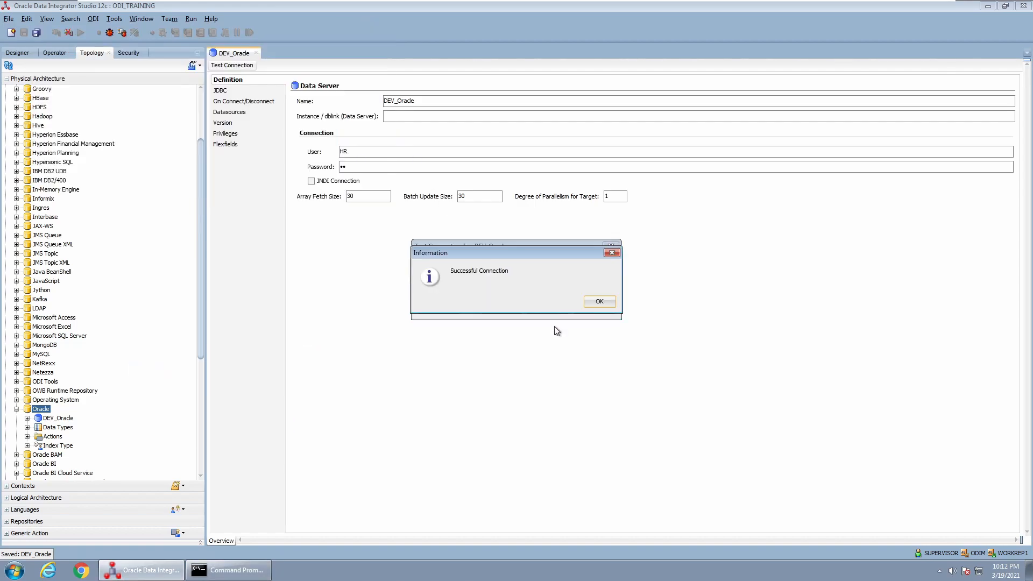
click(594, 301)
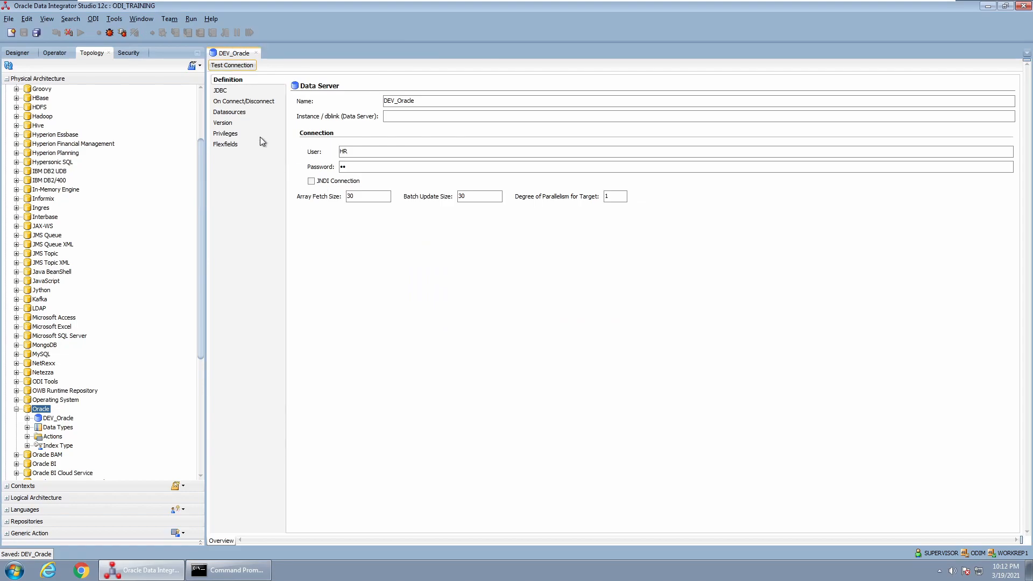
click(256, 53)
scroll(56, 424, down, 2)
scroll(56, 424, down, 3)
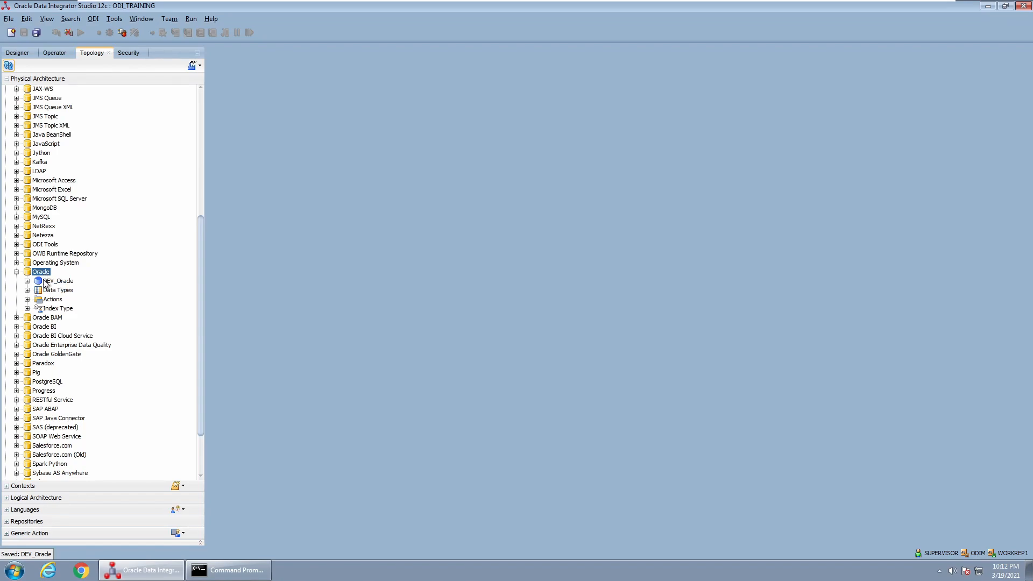
Create Oracle data server TEST_Oracle with a localhost JDBC URL and HR credentials
right_click(46, 274)
click(97, 341)
text(TEST_Oracle)
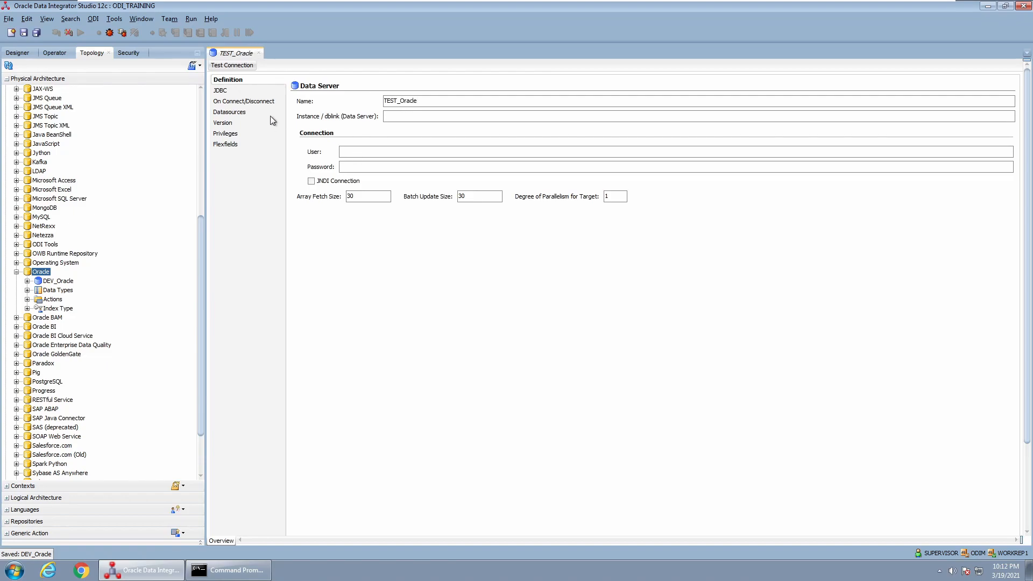
click(241, 91)
drag(378, 102, 330, 101)
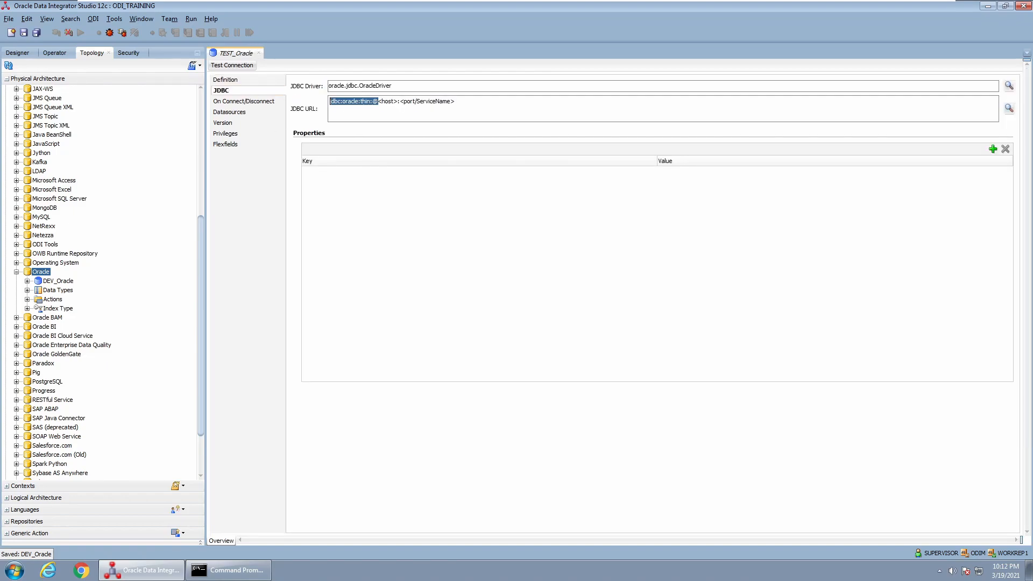
key(shift+End)
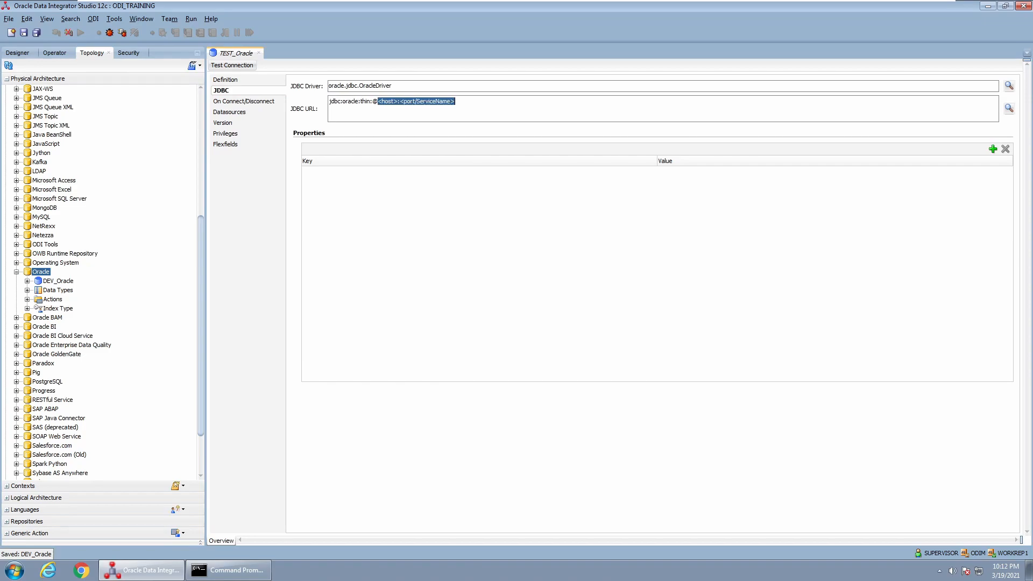
text(loc)
click(226, 80)
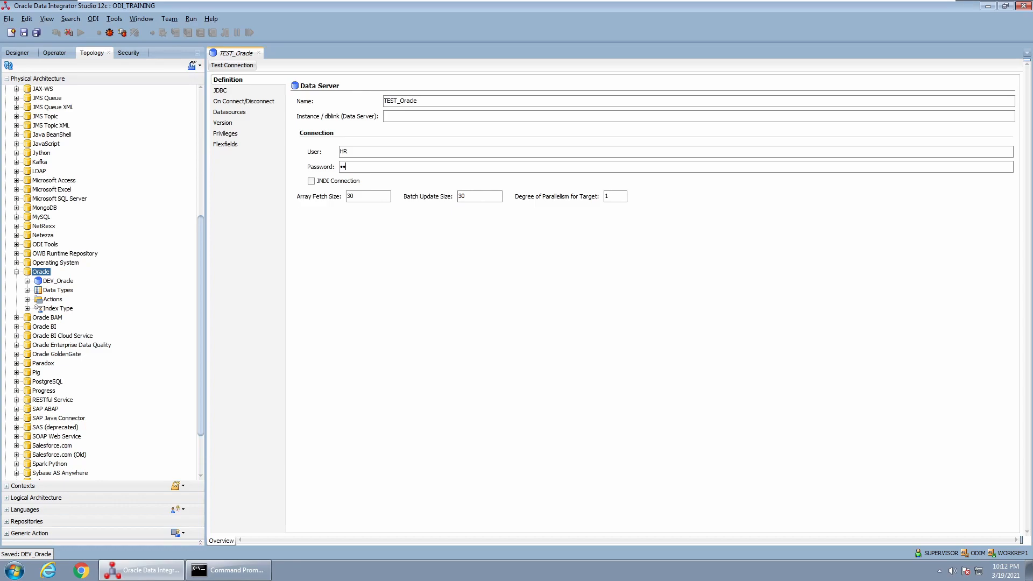
Save TEST_Oracle, test its connection successfully with the local agent, and close the editor
click(232, 65)
click(560, 302)
click(600, 302)
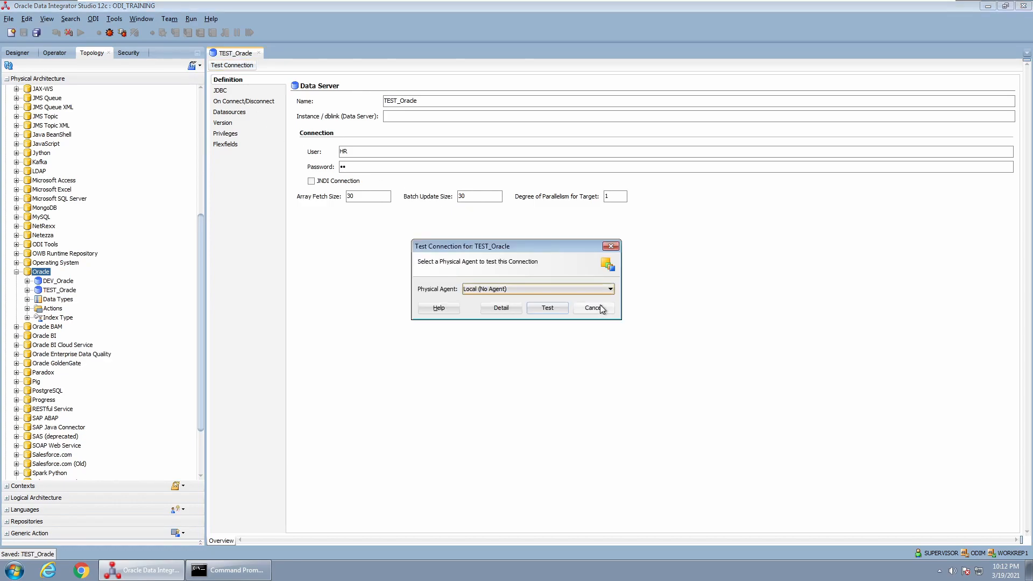
click(547, 307)
click(586, 301)
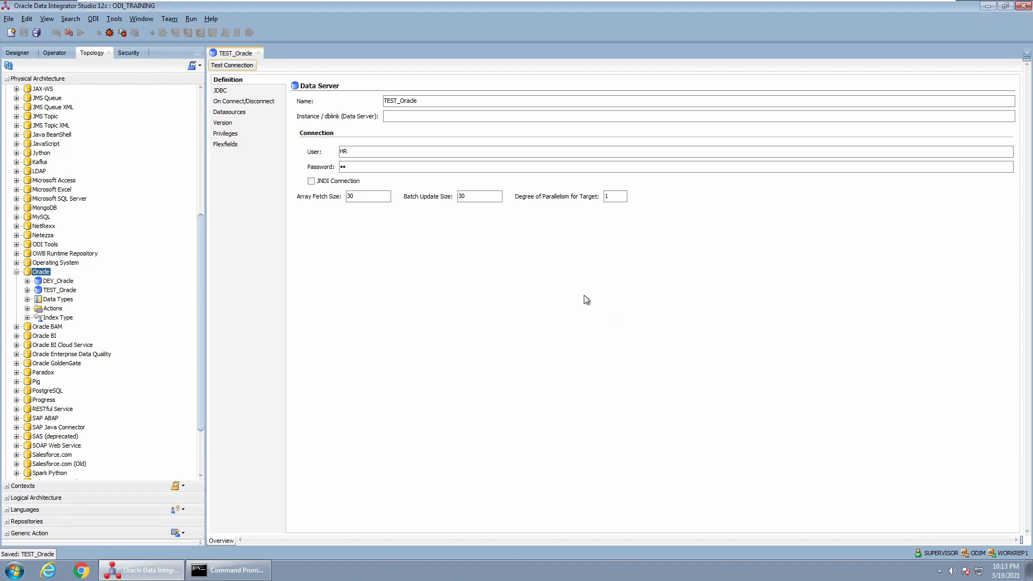
click(258, 53)
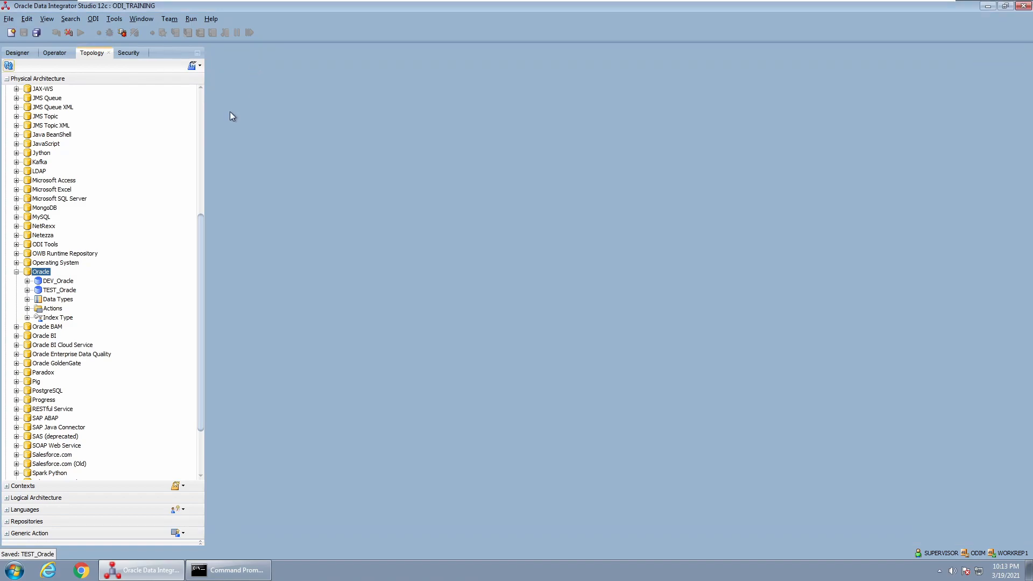
Start a new physical schema on DEV_Oracle and review its work-table prefixes
click(38, 282)
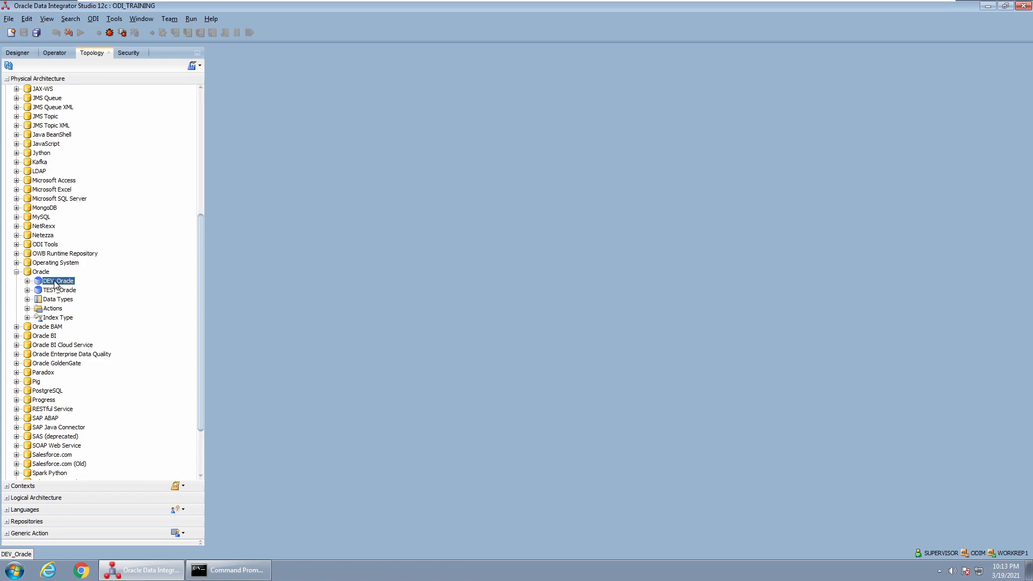
click(27, 280)
right_click(62, 284)
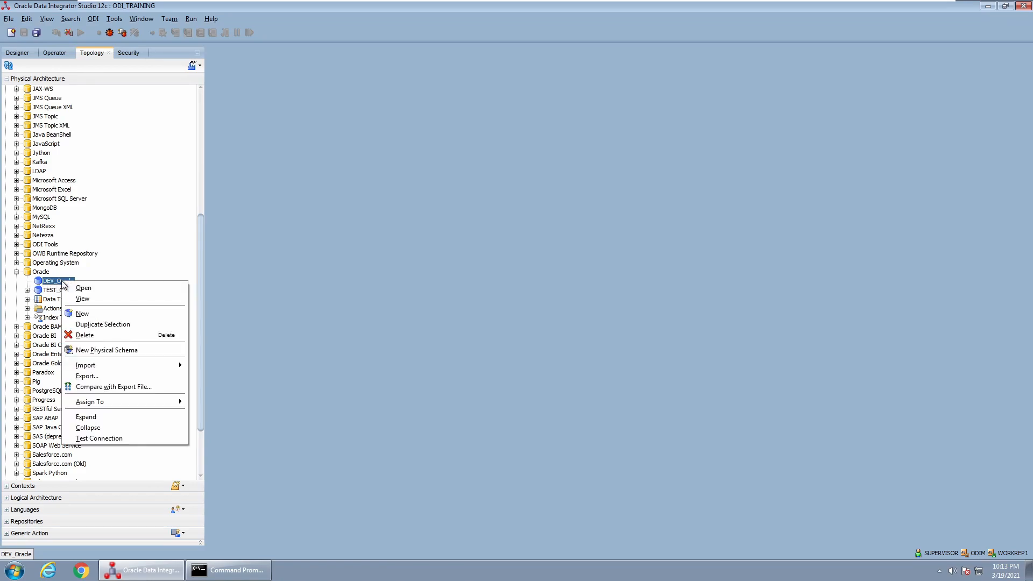
click(125, 351)
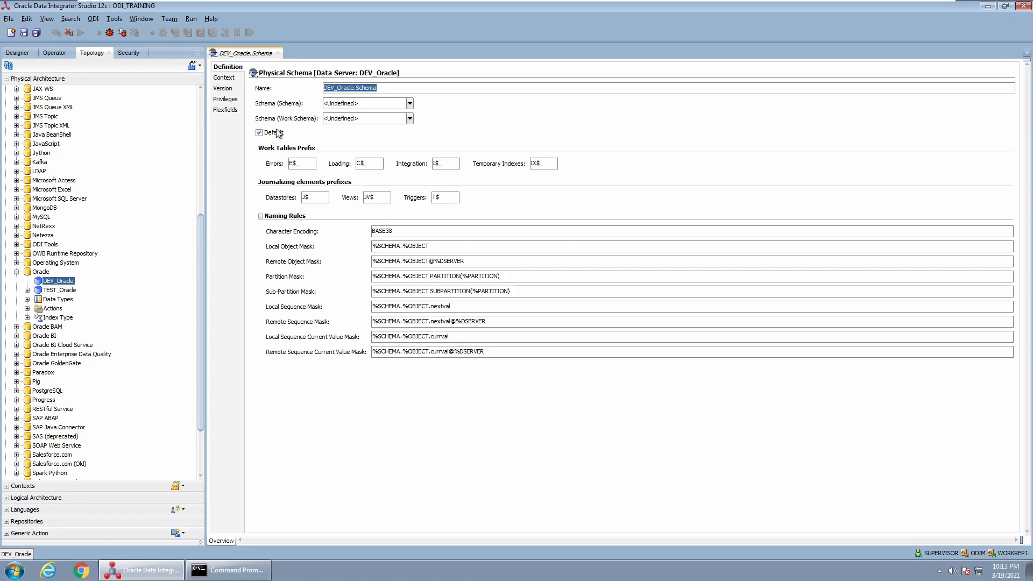
double_click(294, 163)
click(368, 163)
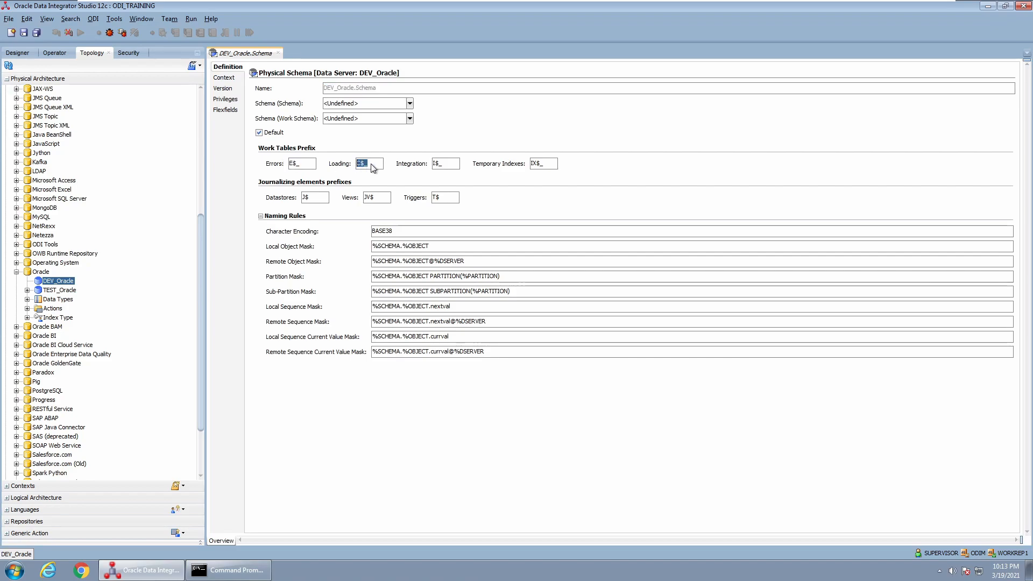
double_click(437, 164)
click(444, 164)
Set HR as schema and work schema, save DEV_Oracle.HR and close its editor
click(410, 104)
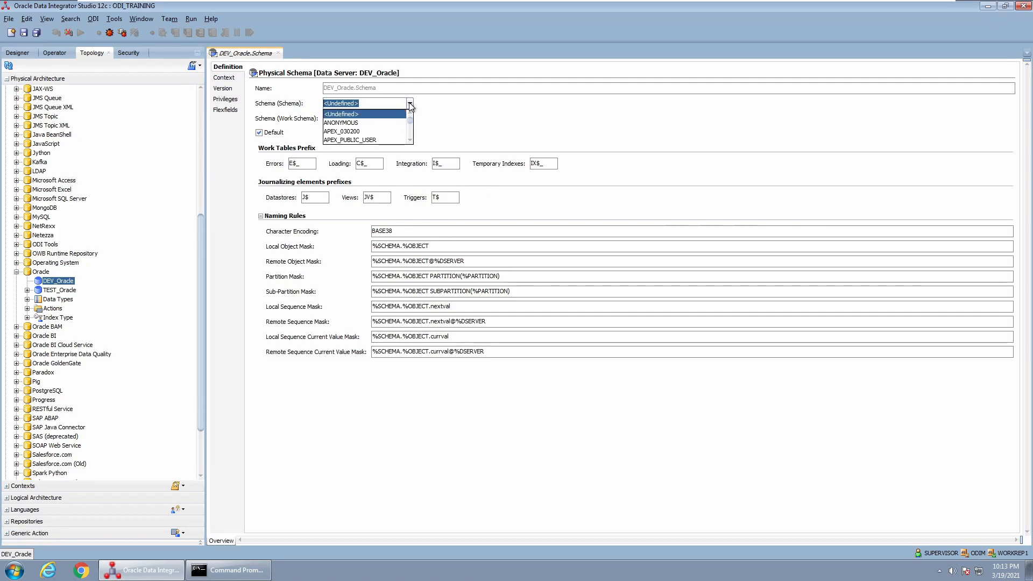
text(HR)
click(357, 140)
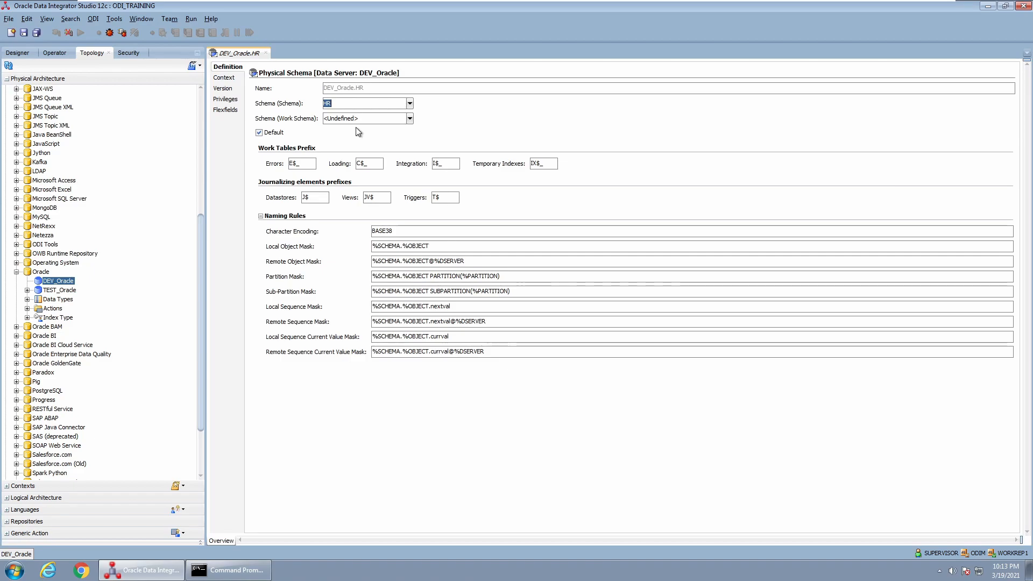
click(410, 118)
text(HR)
click(342, 152)
key(ctrl+s)
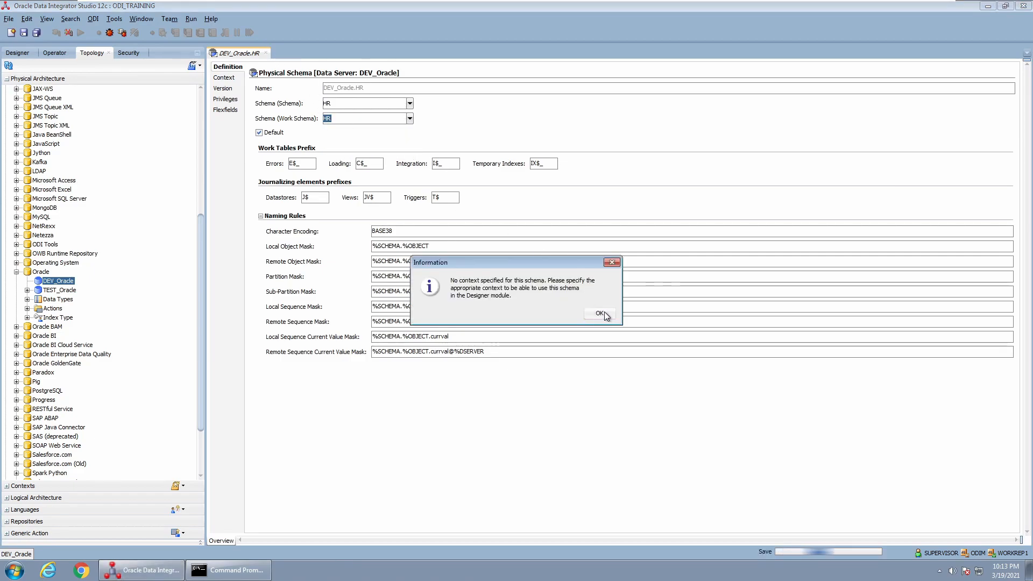
click(599, 313)
click(265, 53)
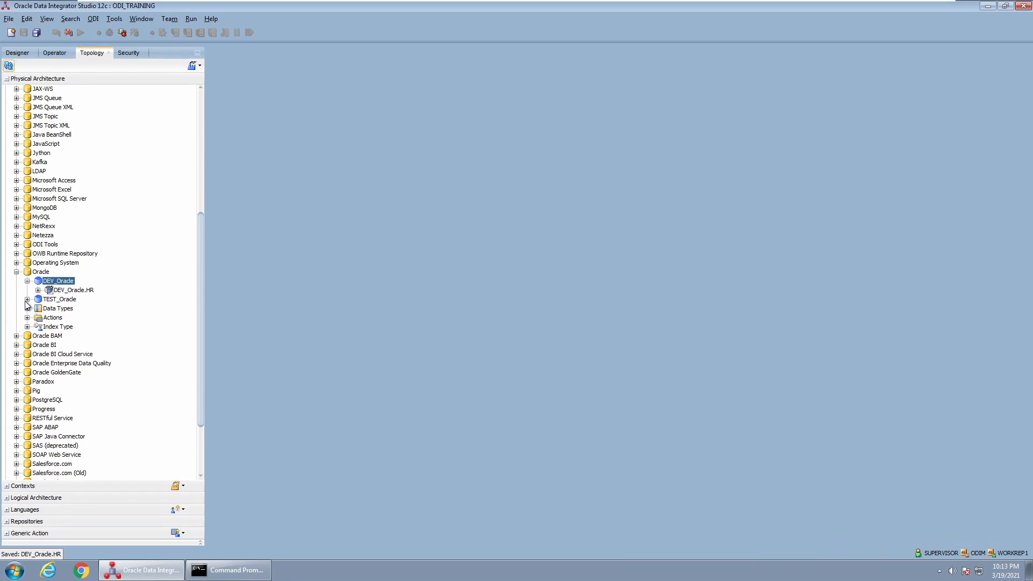
Add a physical schema on TEST_Oracle using HR for both schema and work schema
right_click(63, 299)
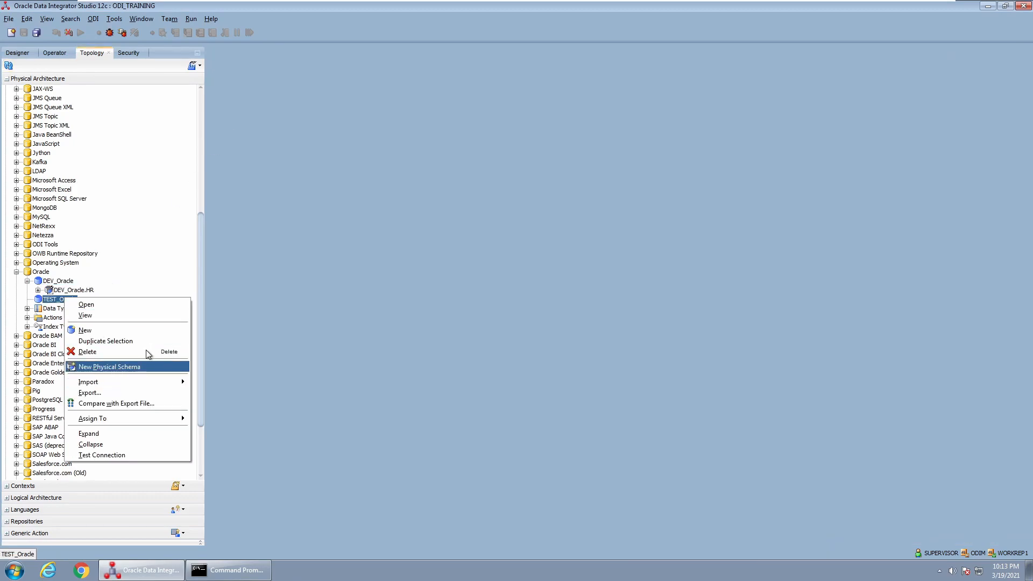
click(134, 366)
click(410, 103)
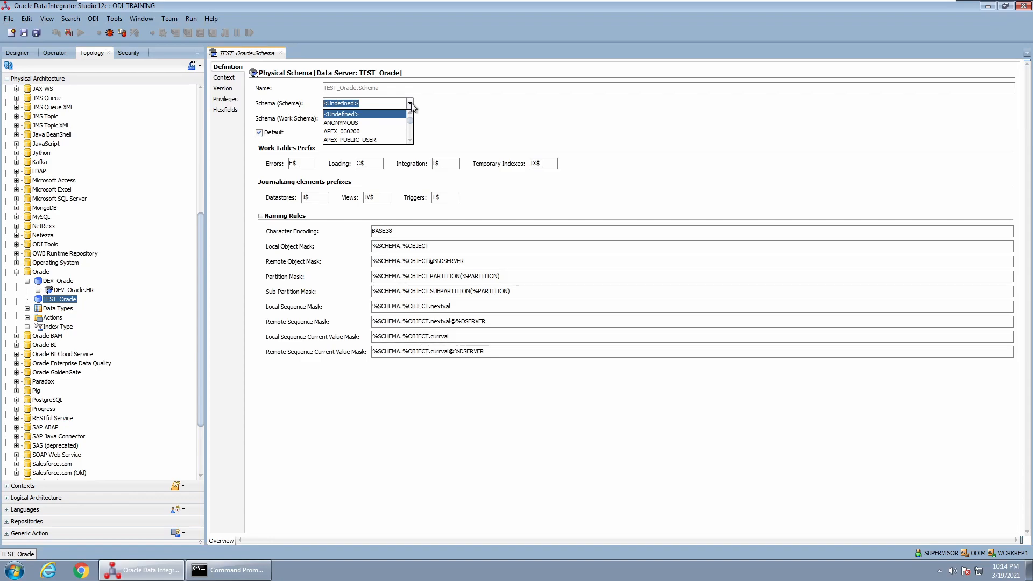
text(HR)
click(347, 140)
click(409, 120)
text(HR)
click(337, 154)
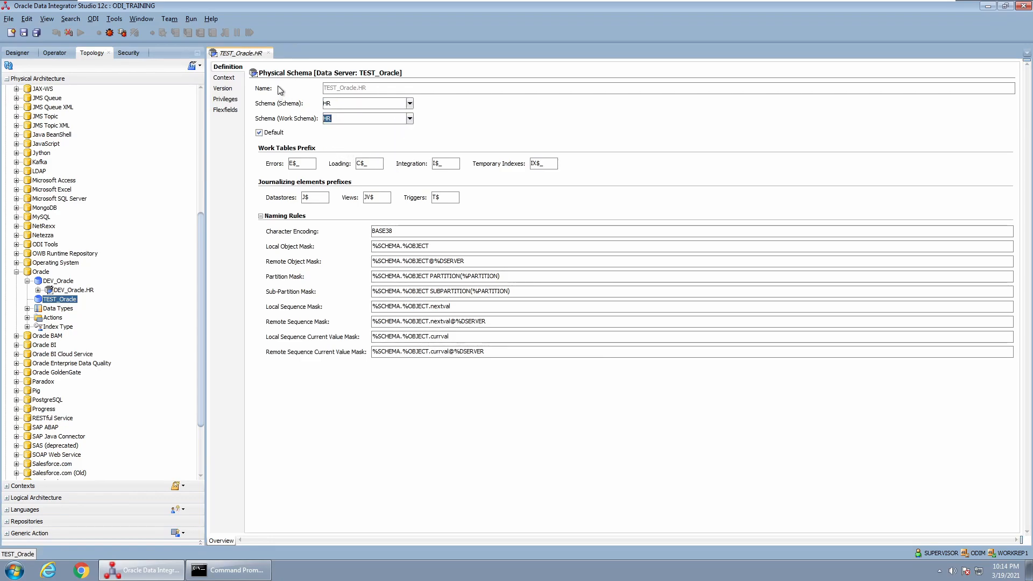
Save TEST_Oracle.HR, close its editor and expand the Logical Architecture technologies
key(ctrl+s)
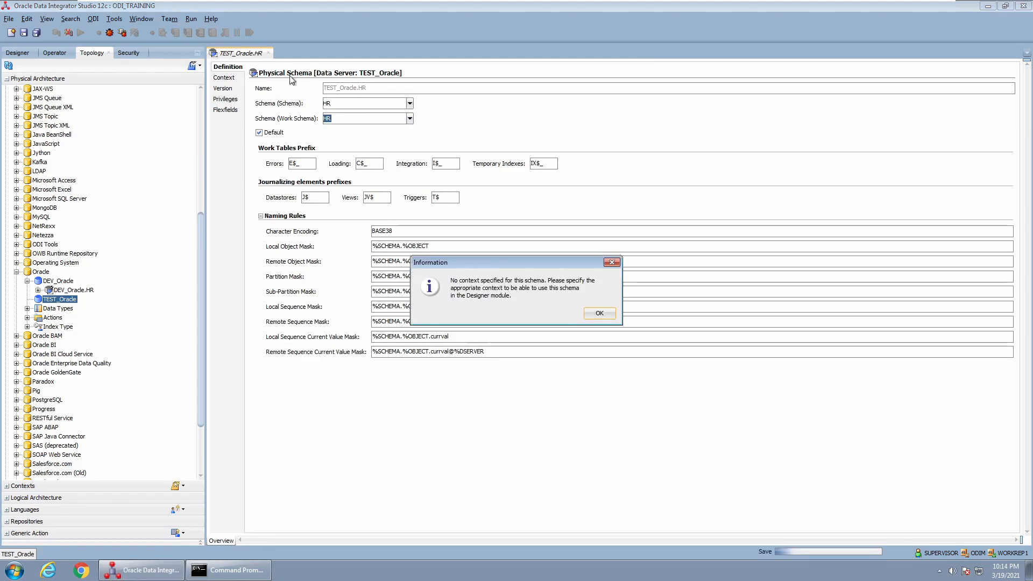
click(599, 316)
click(268, 53)
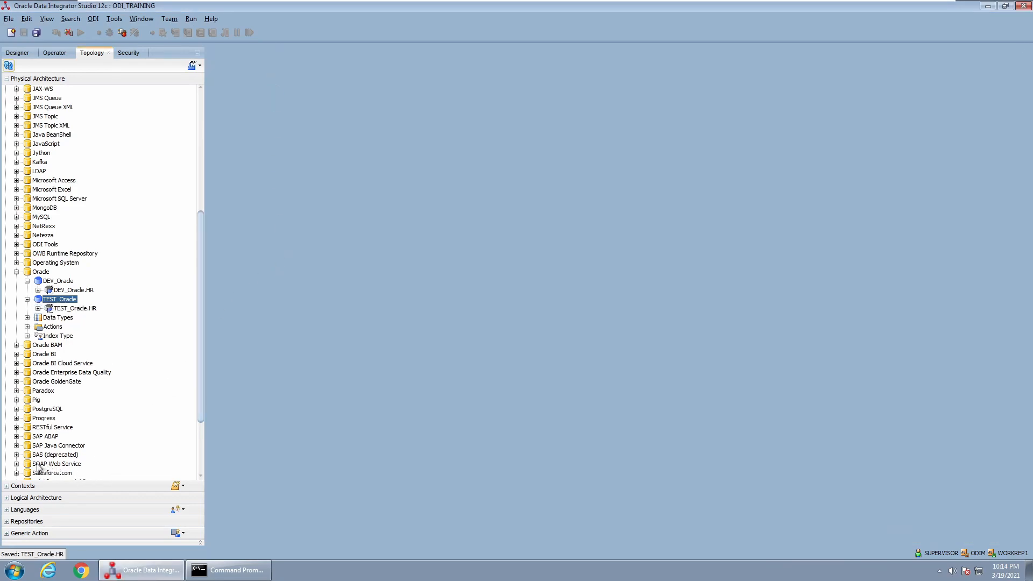
click(24, 499)
click(6, 311)
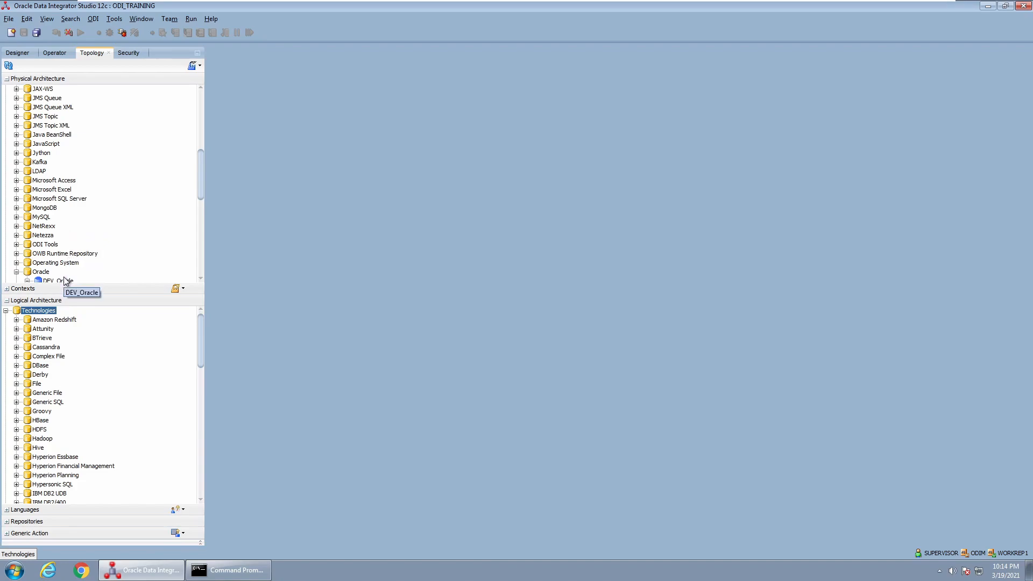
Create logical schema Log_HR under Oracle, leaving the Global context unmapped, and save it
scroll(63, 280, down, 2)
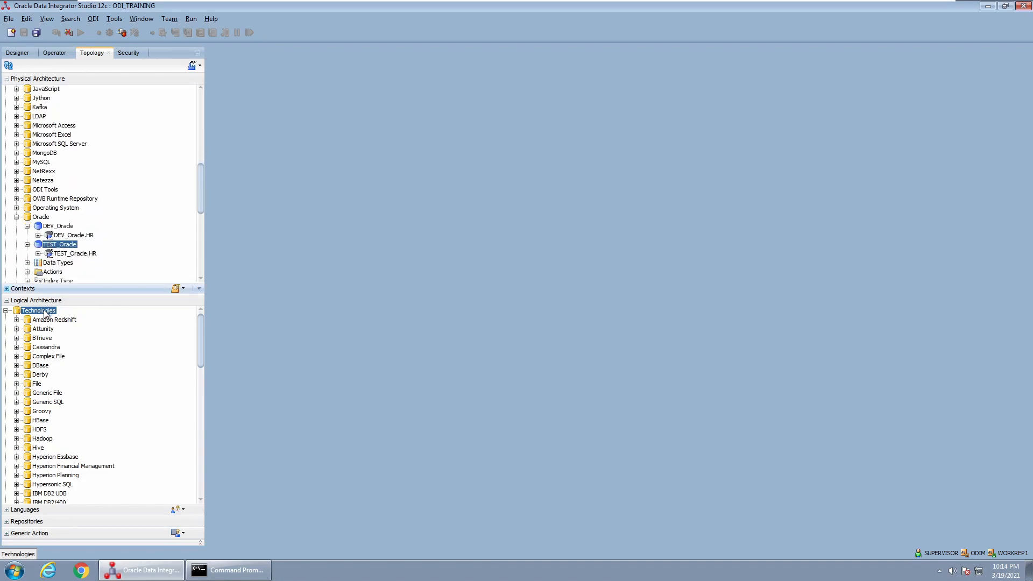
scroll(52, 425, down, 10)
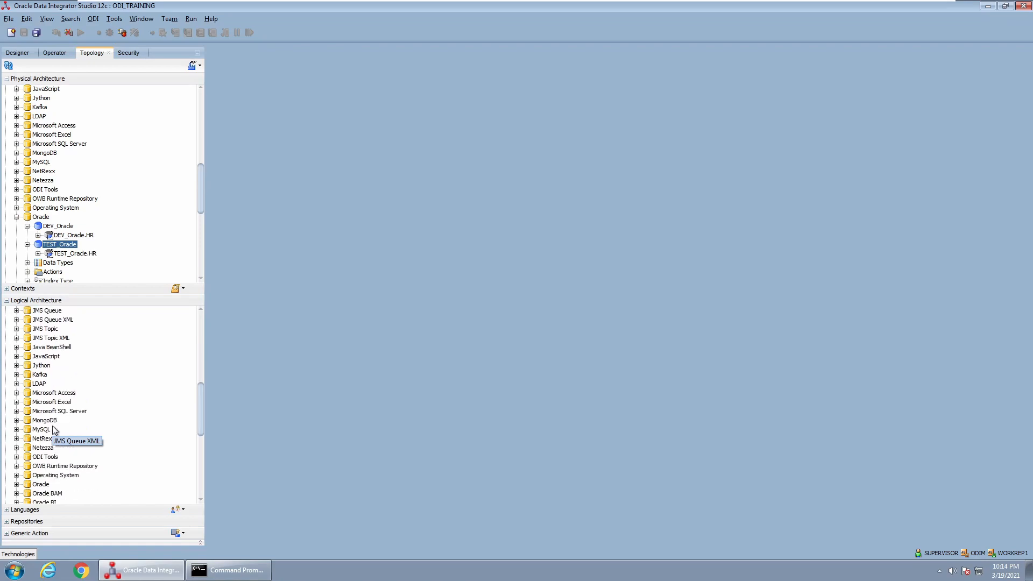
scroll(62, 471, down, 2)
click(40, 430)
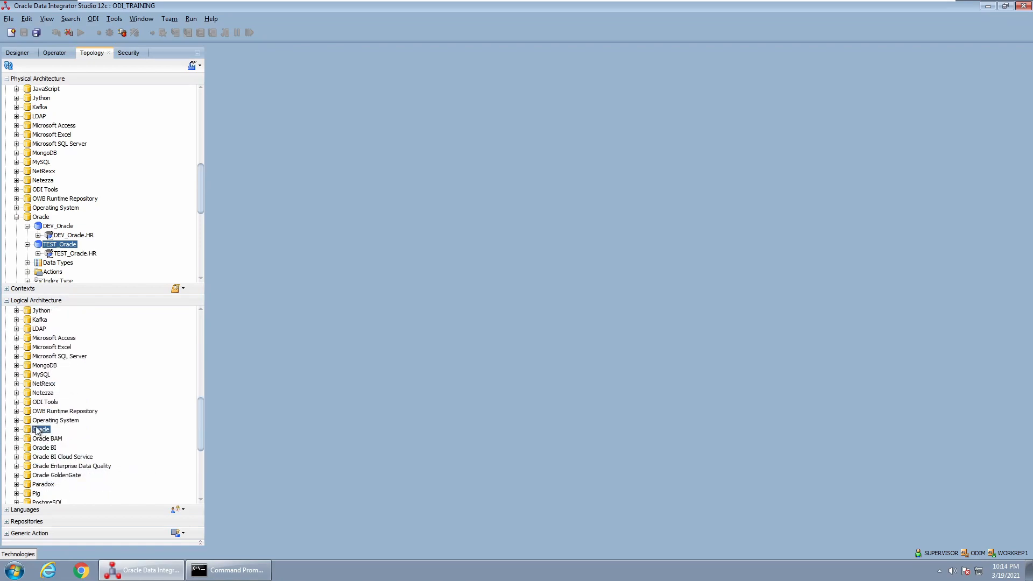
click(16, 430)
right_click(42, 430)
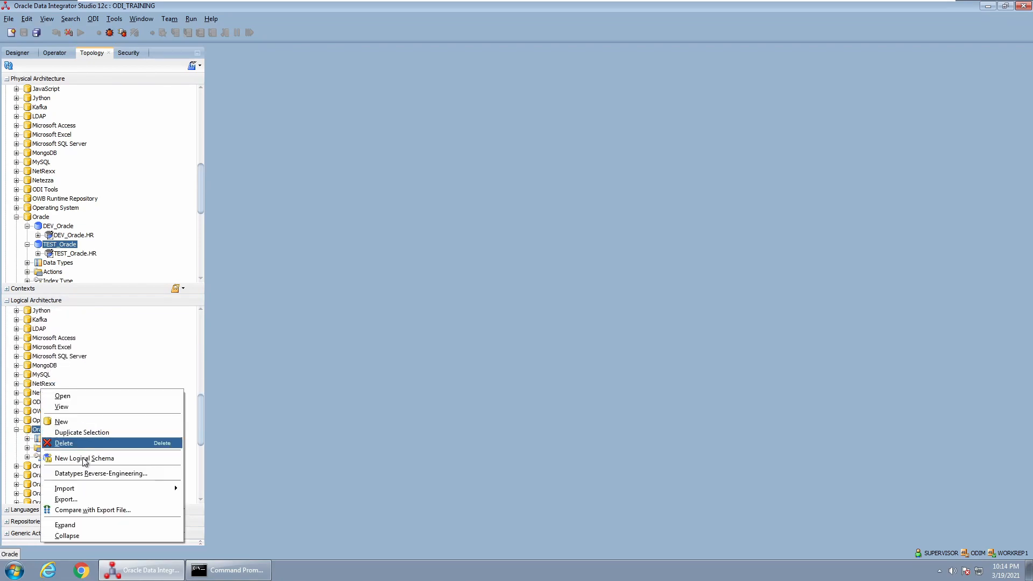
click(86, 461)
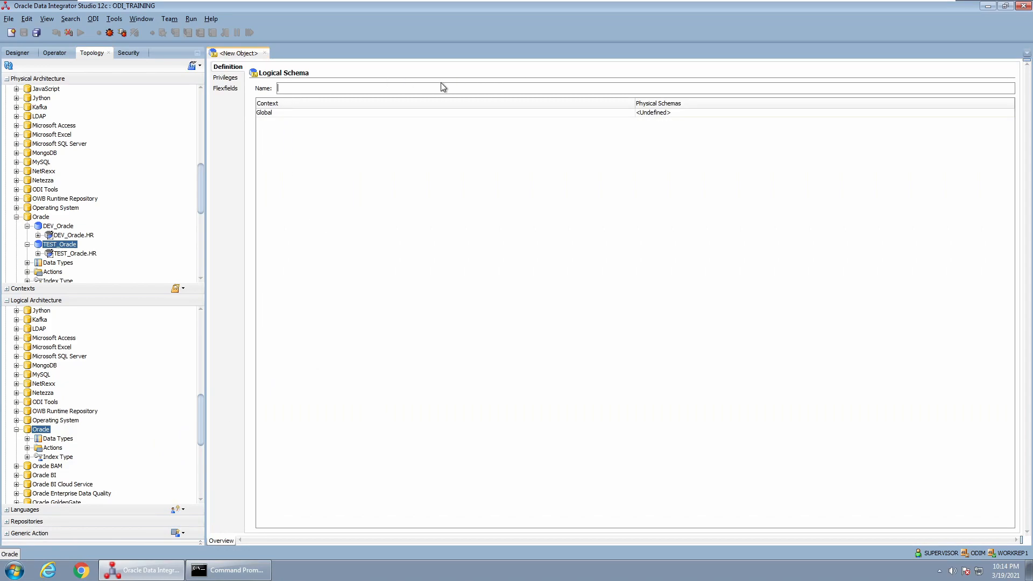
text(Log_HR)
click(658, 113)
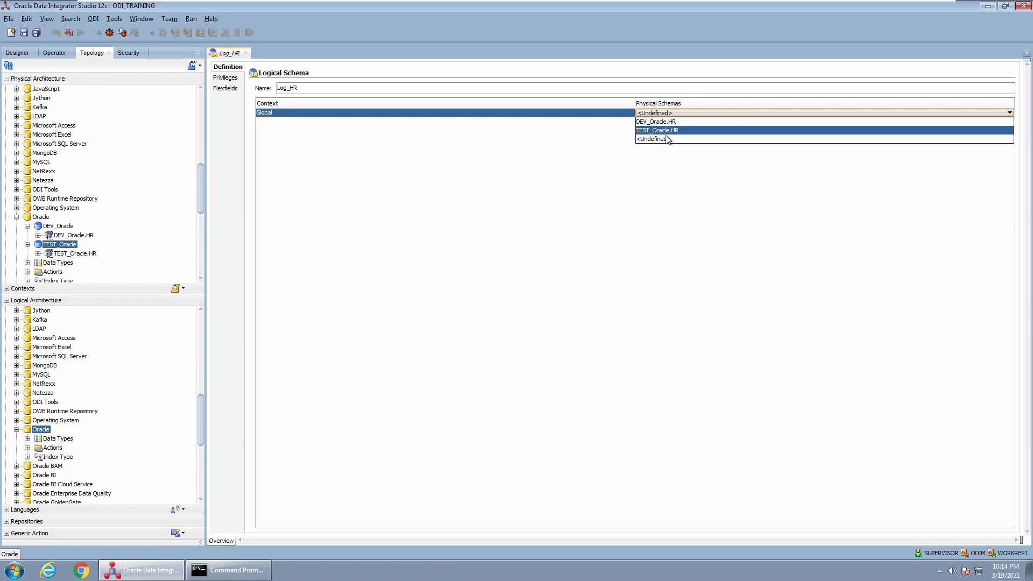
click(652, 138)
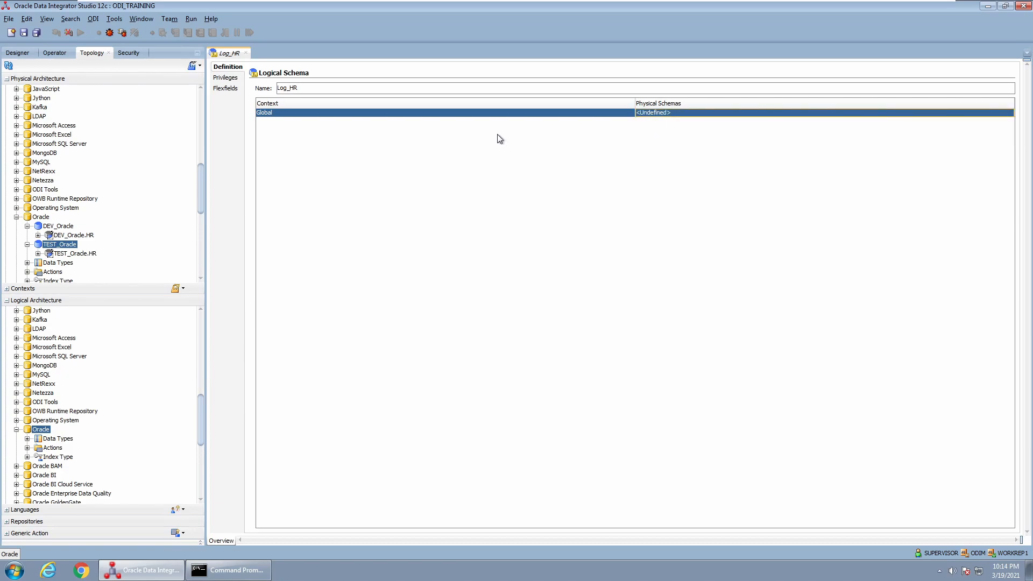
key(ctrl+s)
click(246, 53)
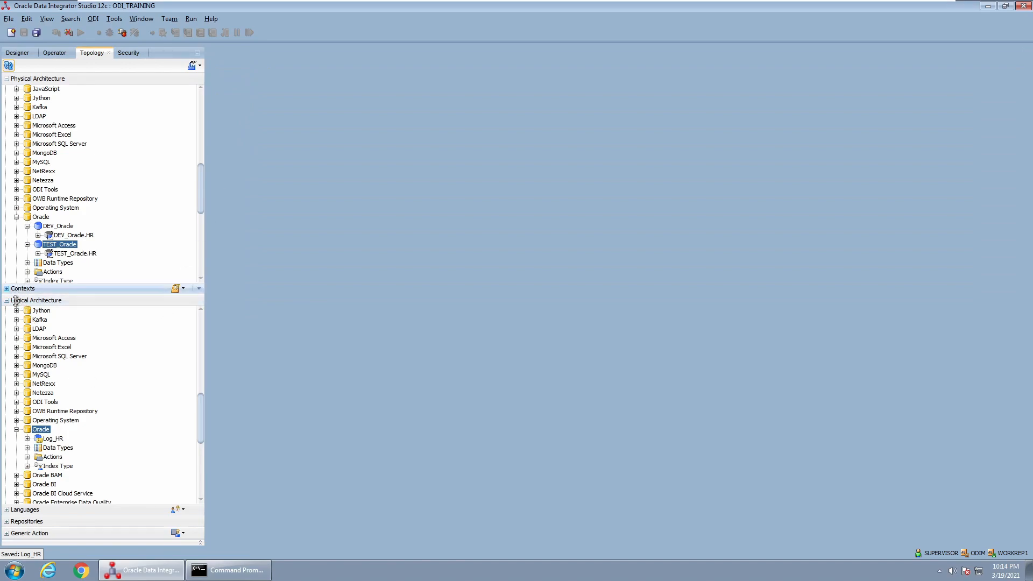
Delete the Global context from the Contexts section
click(7, 301)
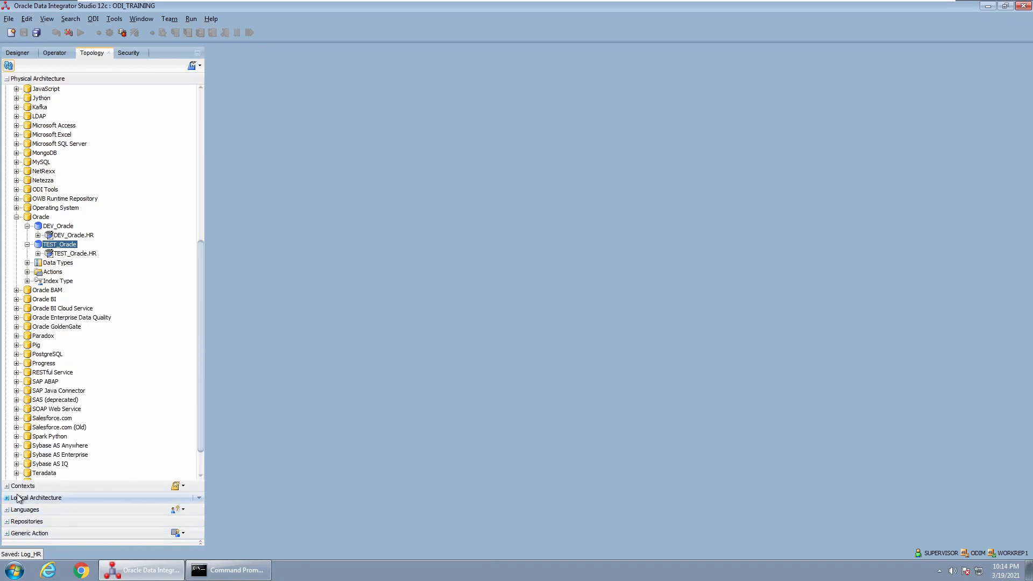
click(41, 487)
right_click(33, 300)
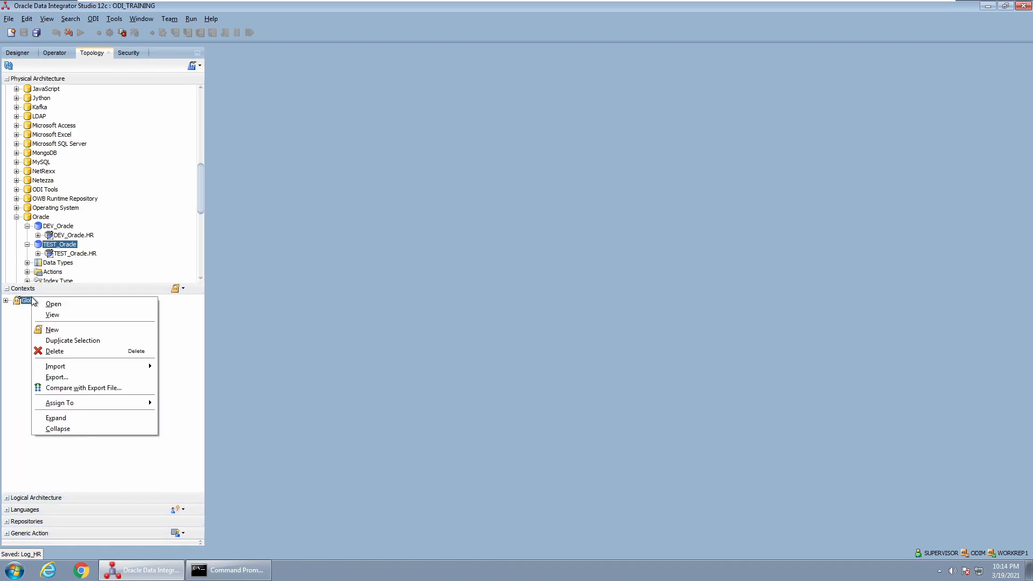
click(58, 351)
click(559, 301)
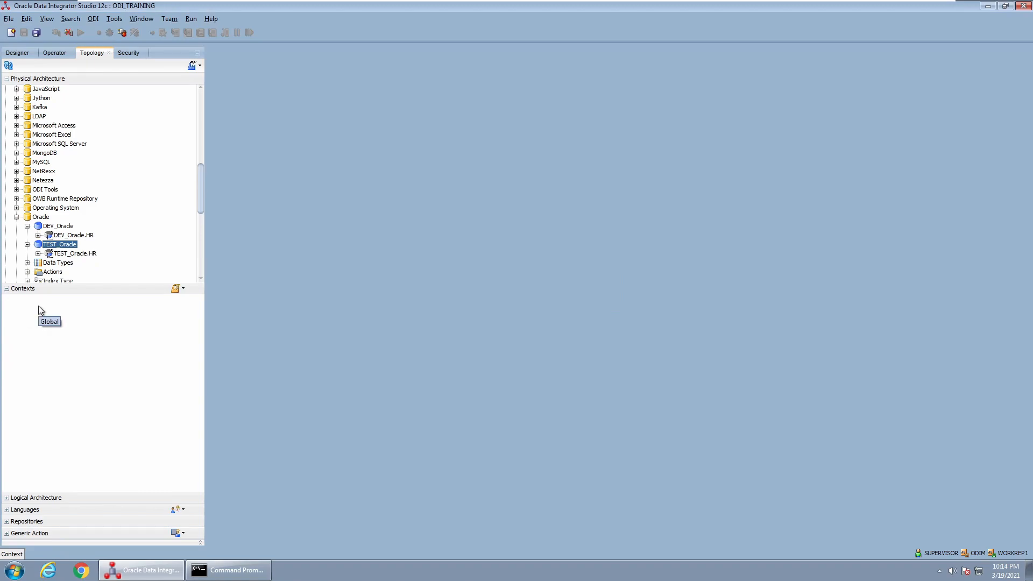
Expand the Physical Architecture technologies and reopen the empty Contexts section
click(32, 499)
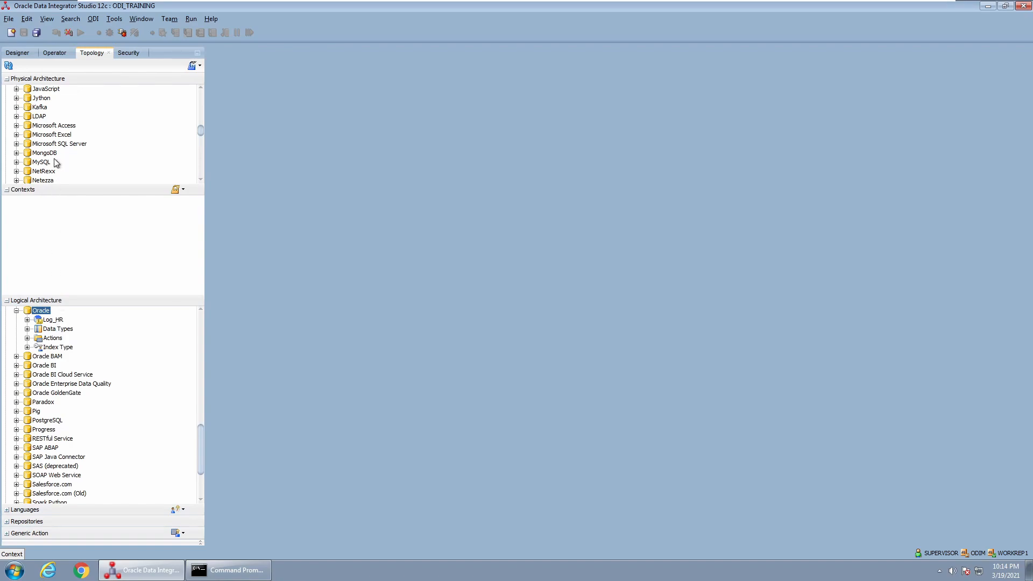
scroll(61, 172, up, 10)
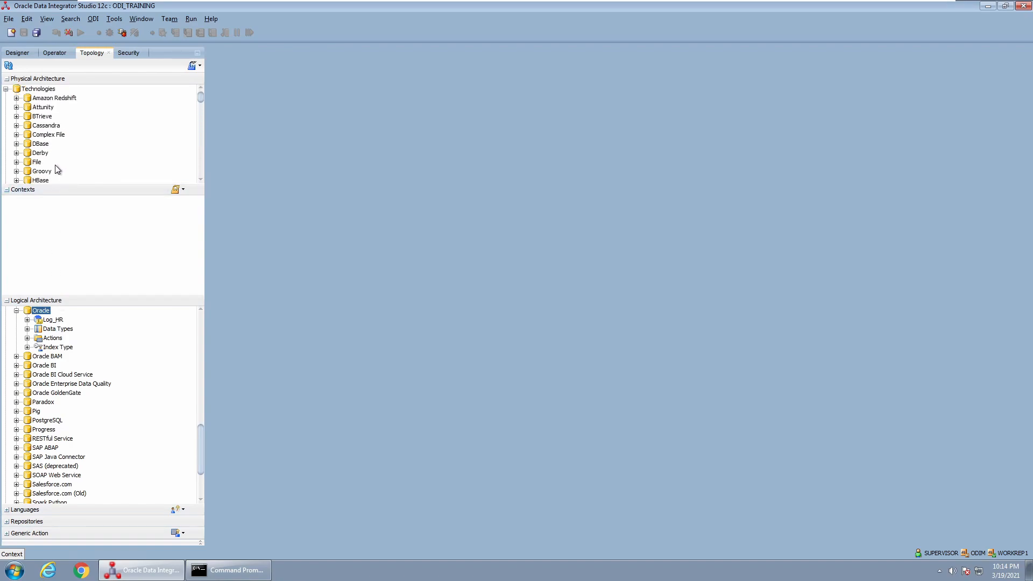
click(13, 192)
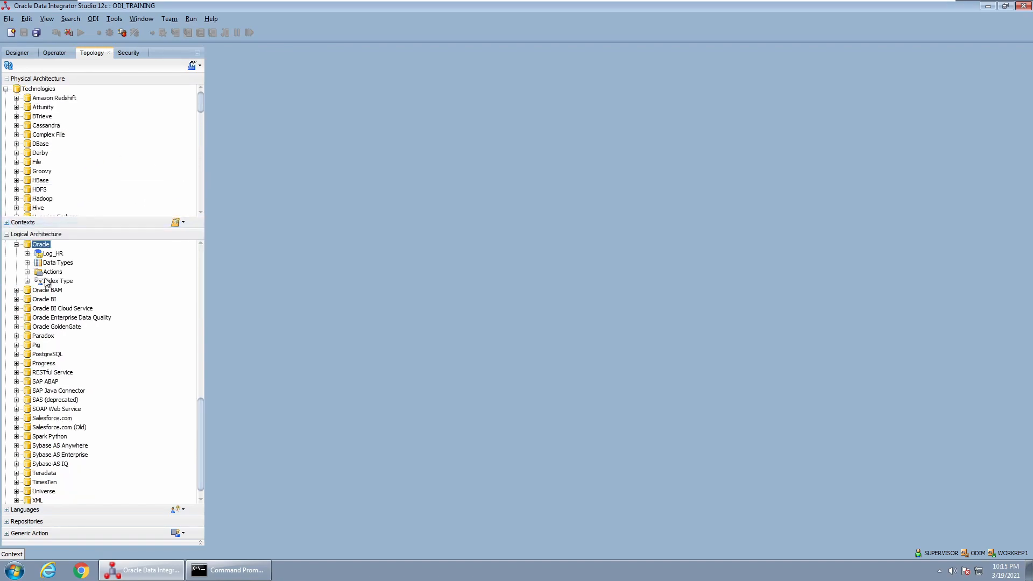
click(8, 236)
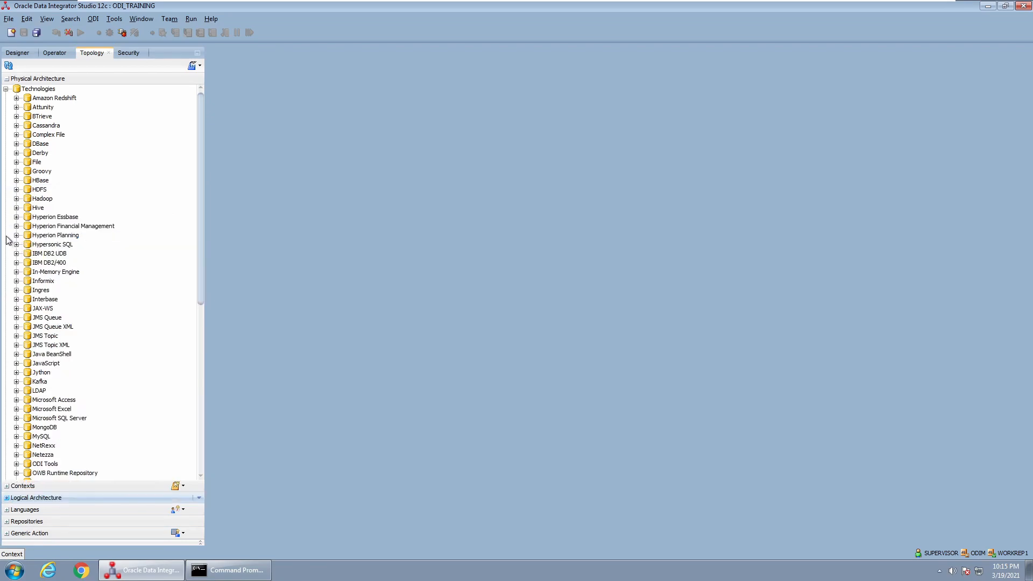
click(8, 485)
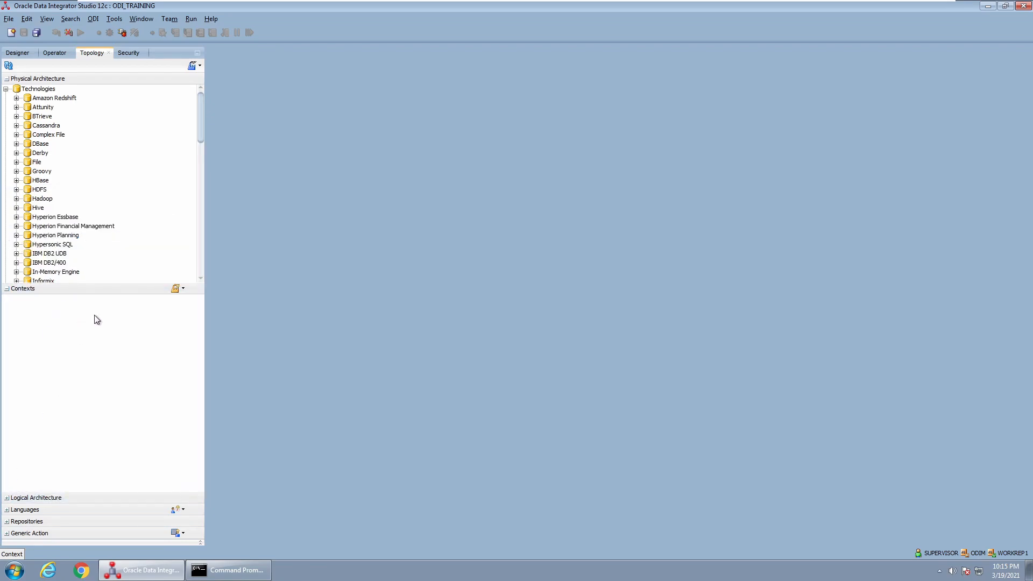
click(184, 289)
Create context DEV mapping Log_HR to DEV_Oracle.HR, save it and close the editor
click(191, 300)
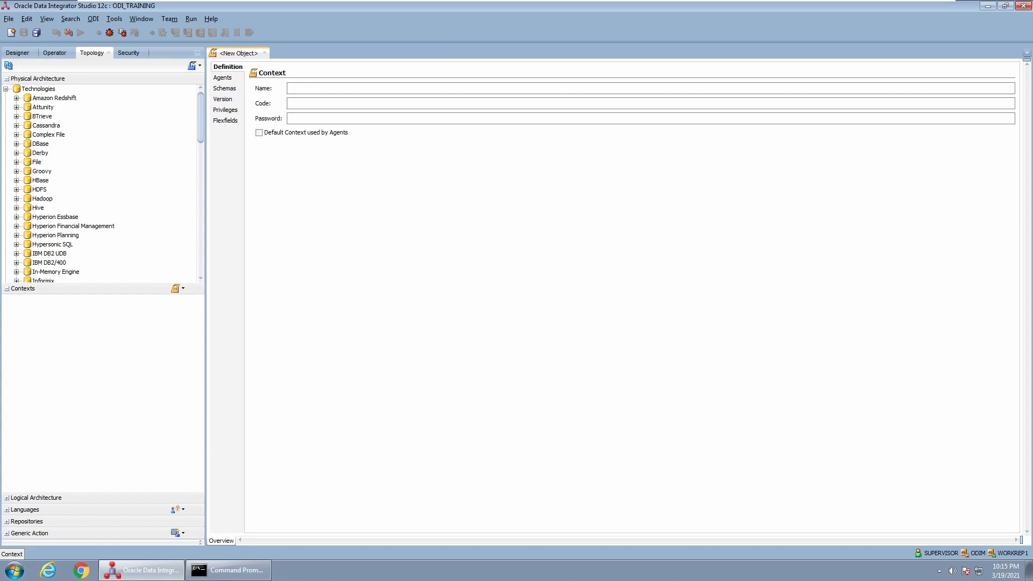
text(DEV)
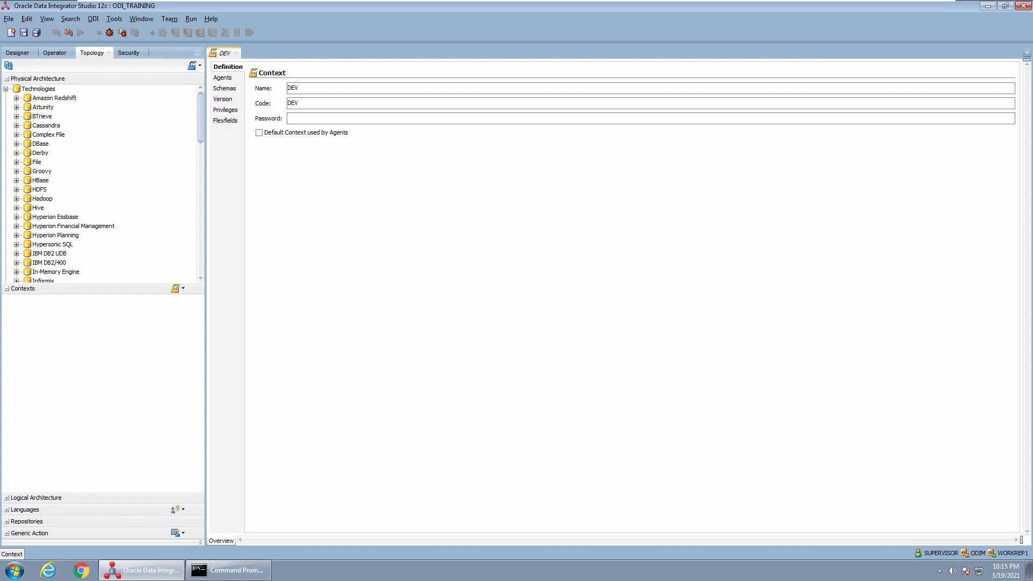
click(230, 91)
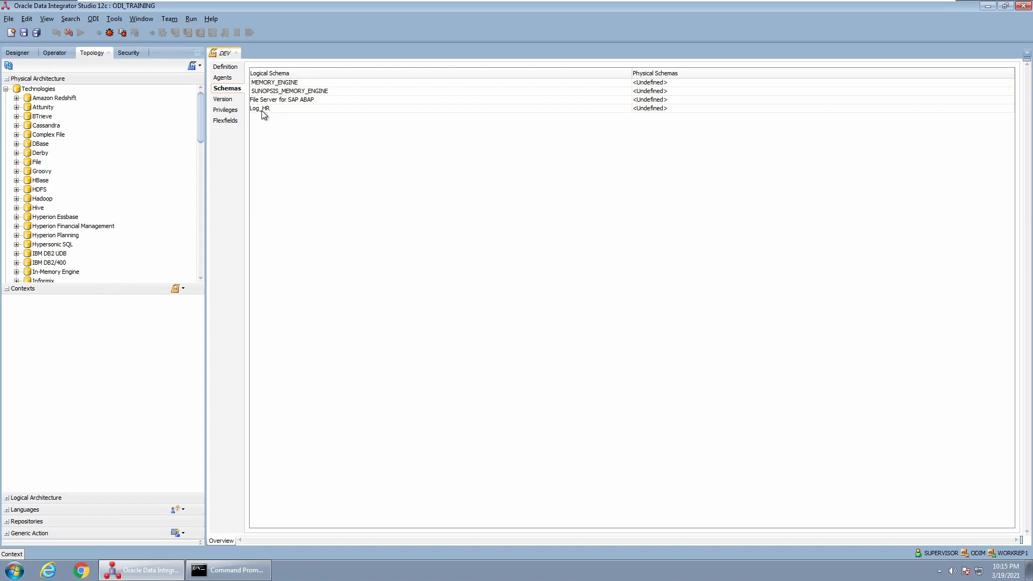
click(661, 110)
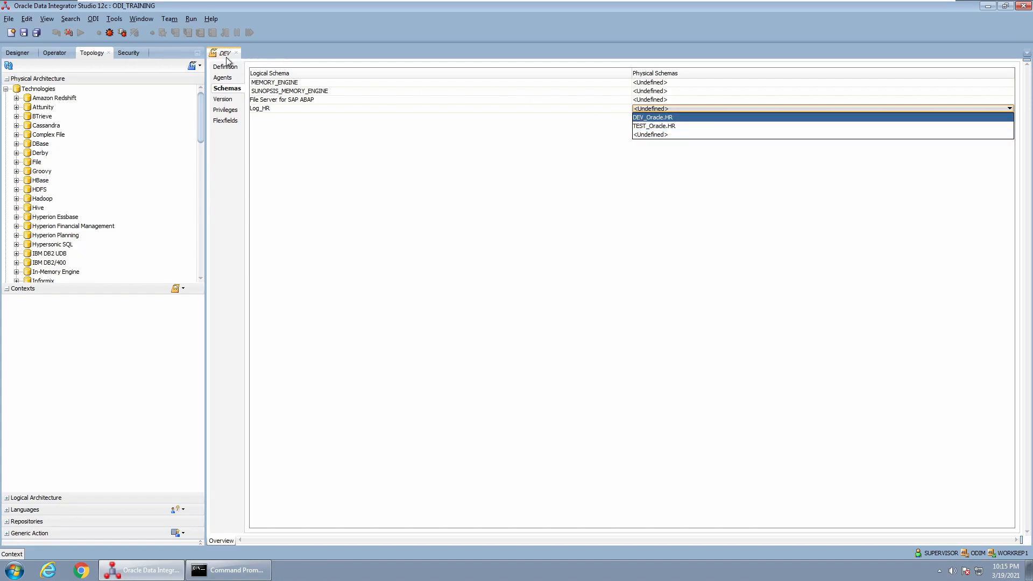
click(654, 117)
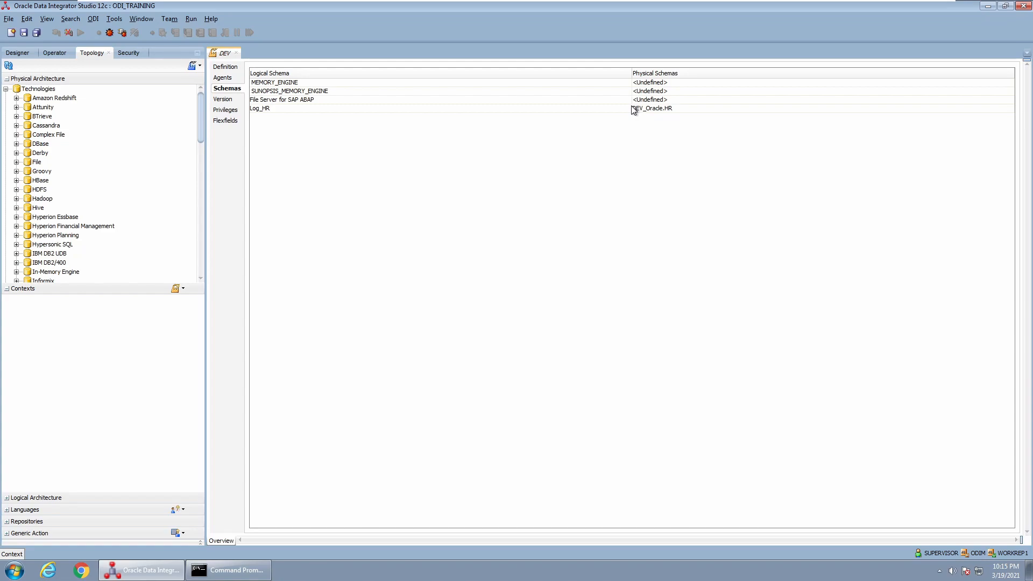
key(ctrl+s)
click(236, 53)
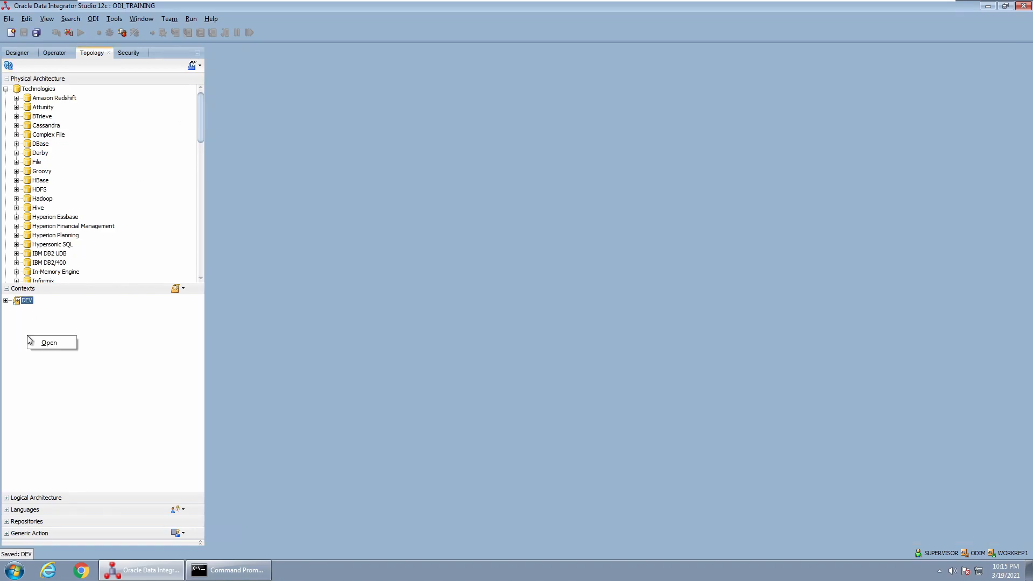
Create a new context named TEST that maps Log_HR to TEST_Oracle.HR, and save it
click(183, 289)
click(202, 302)
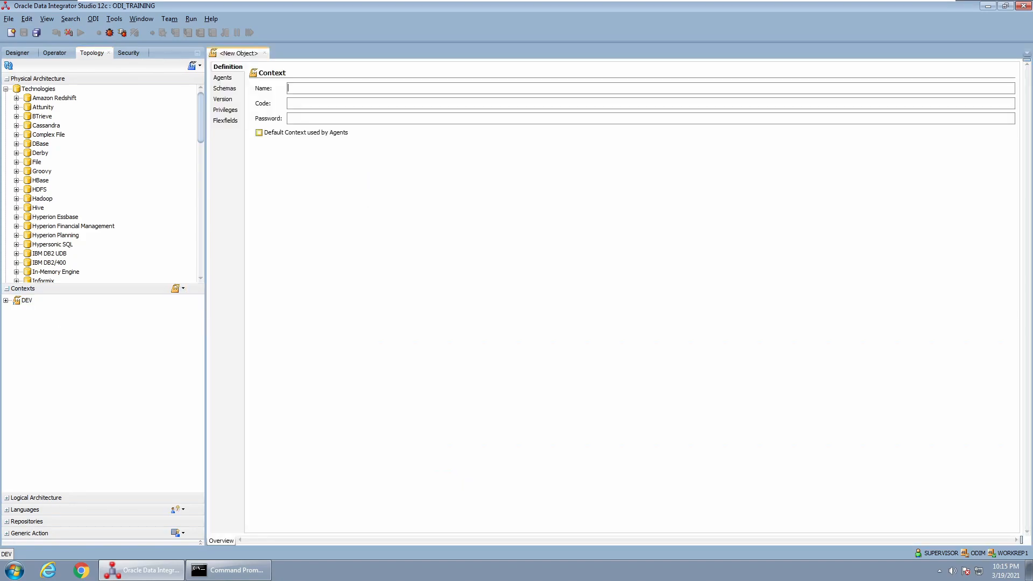
text(TEST)
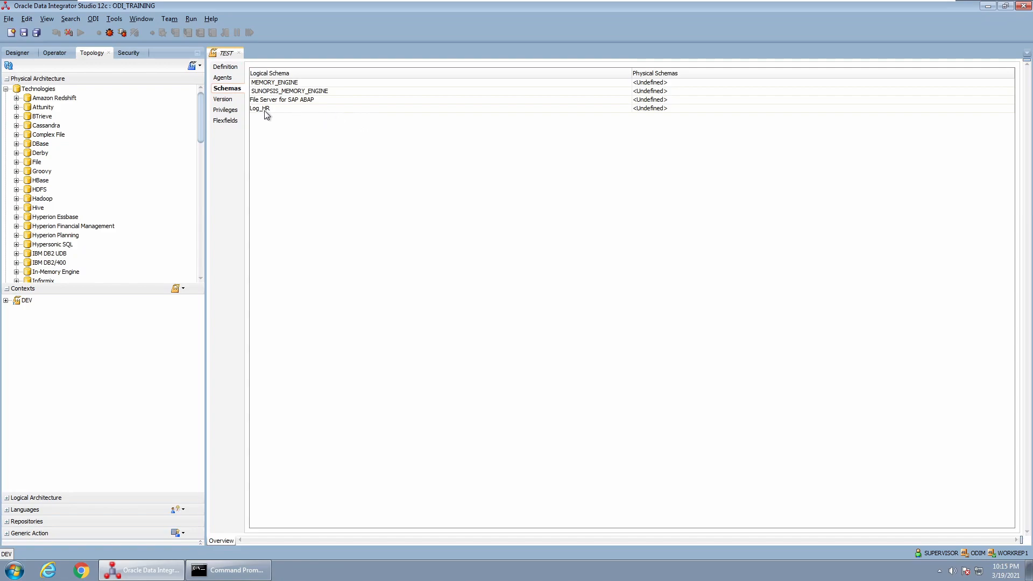
click(647, 110)
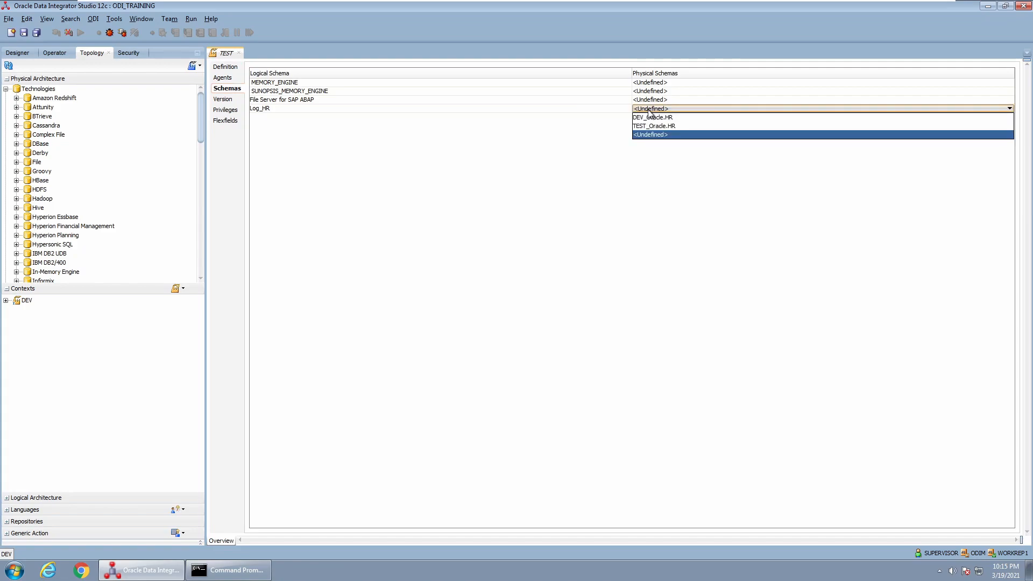
click(654, 127)
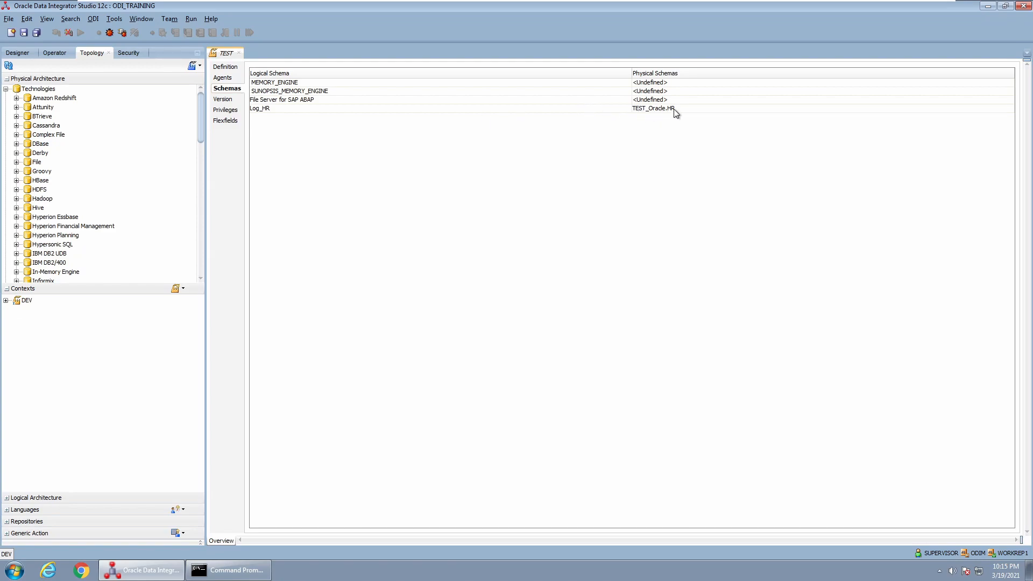
key(ctrl+s)
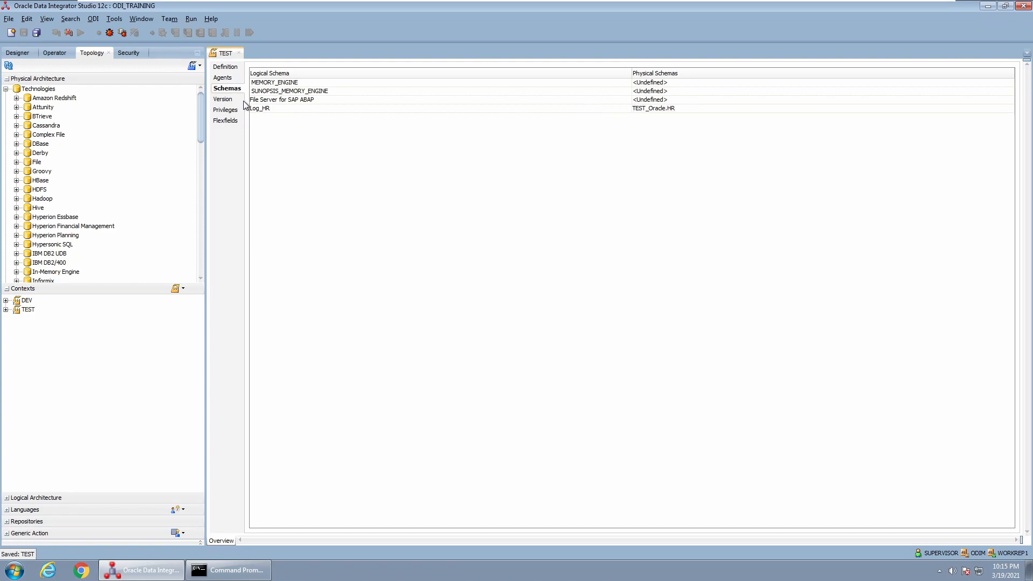
Close the TEST context editor and expand the Logical Architecture tree
click(239, 52)
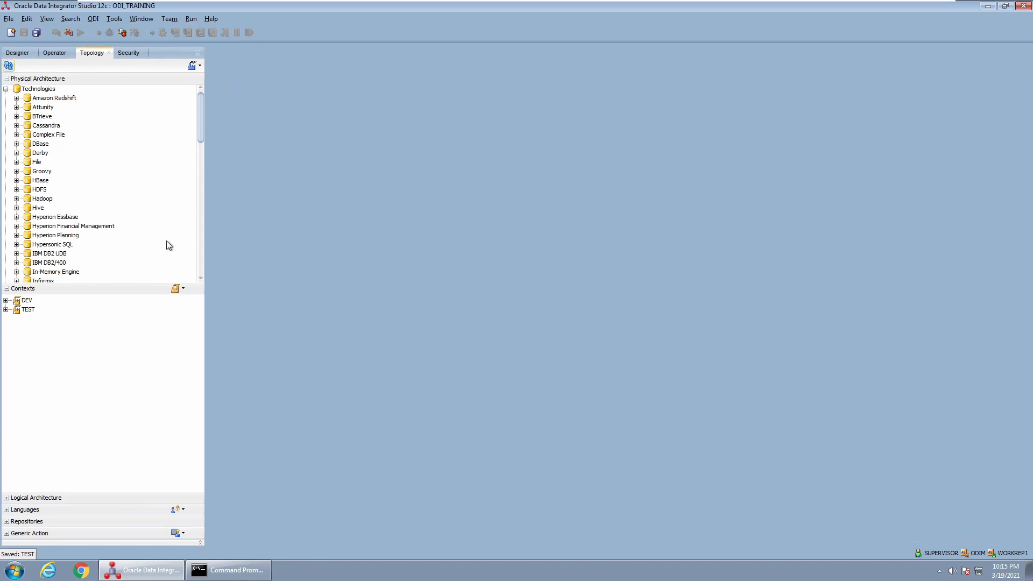
click(21, 498)
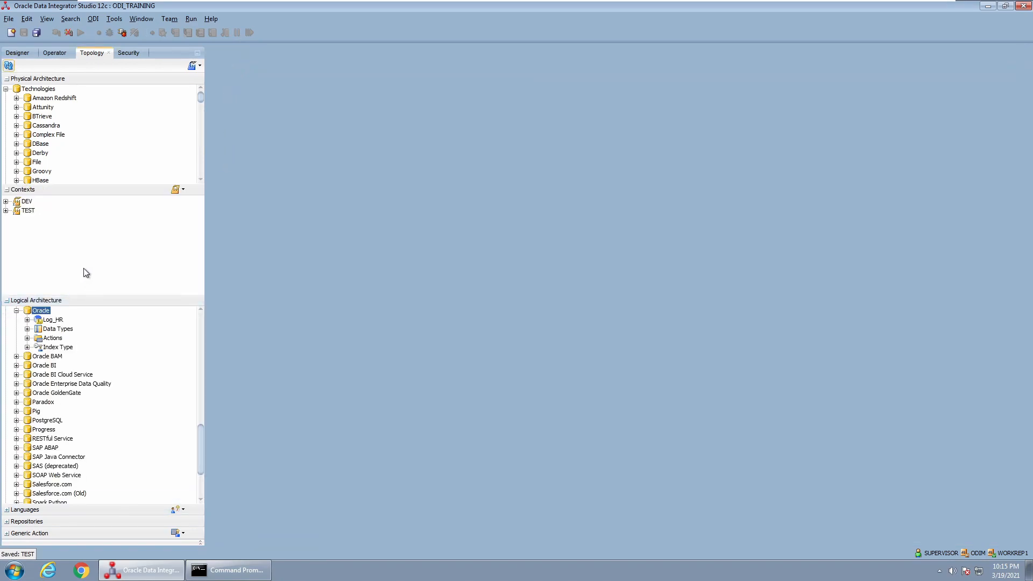
scroll(89, 122, down, 16)
scroll(87, 130, up, 2)
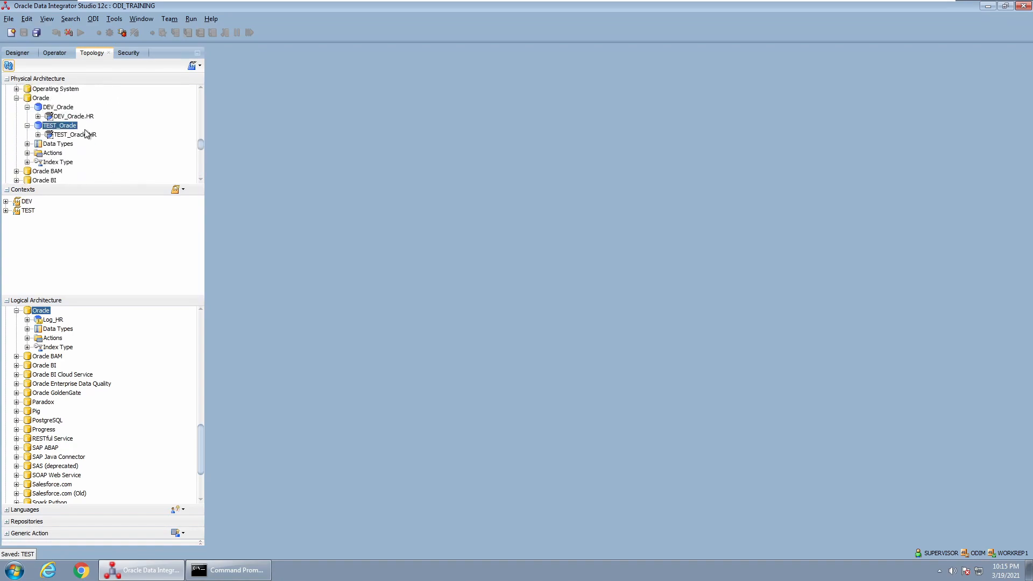
Select DEV_Oracle, TEST_Oracle, their HR schemas, Log_HR, and the TEST and DEV contexts
click(58, 109)
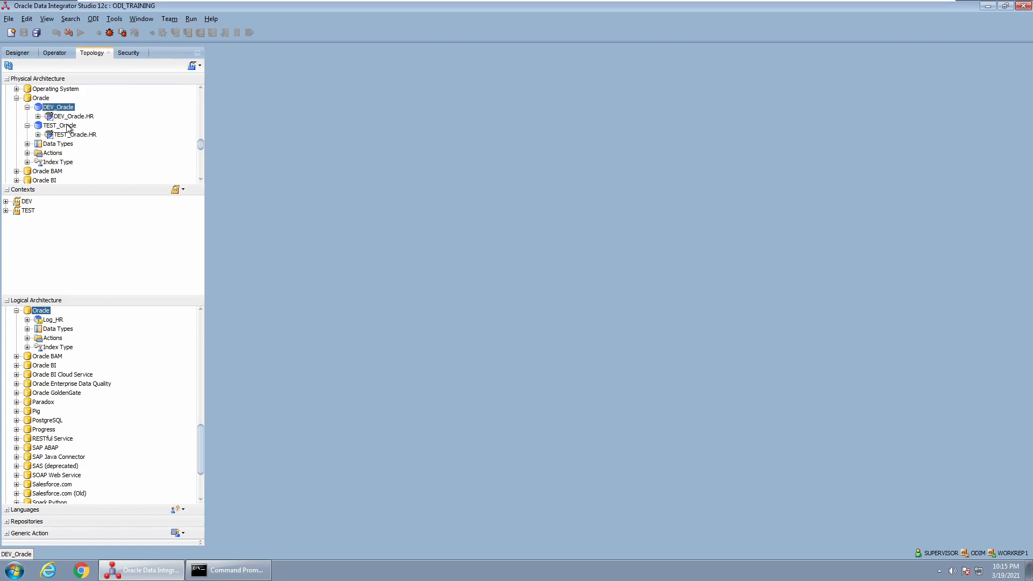
click(69, 127)
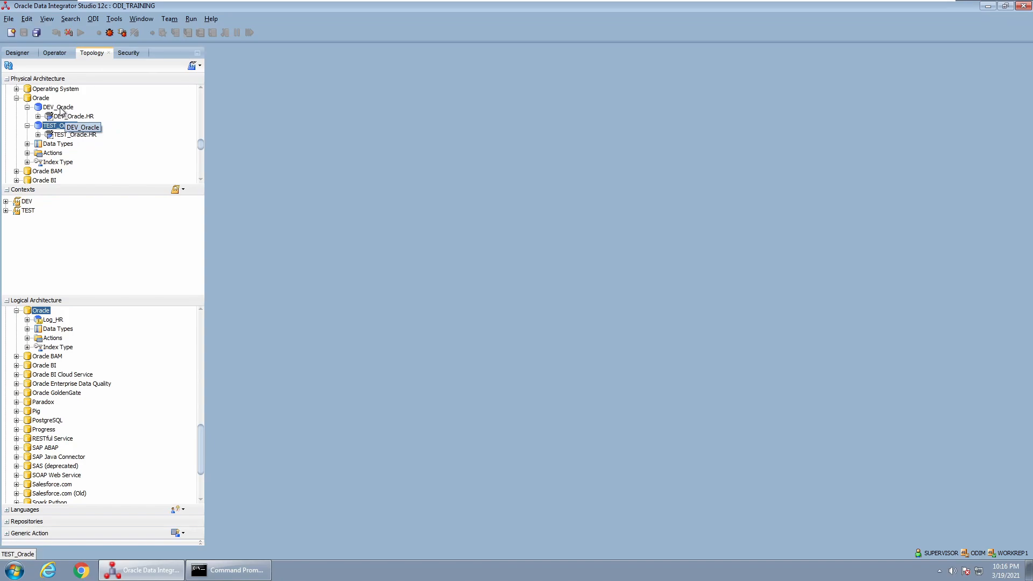
click(69, 118)
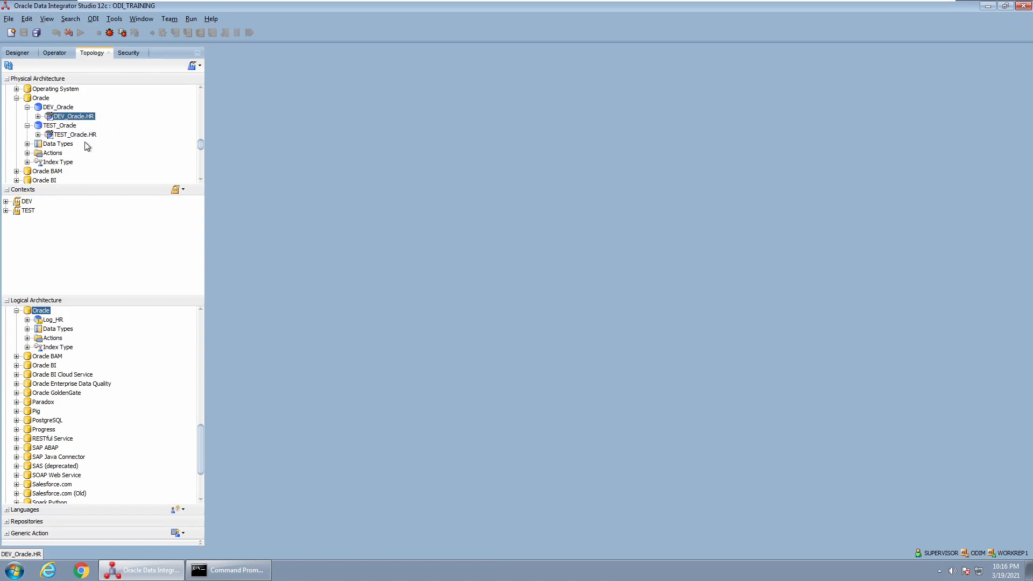
click(75, 135)
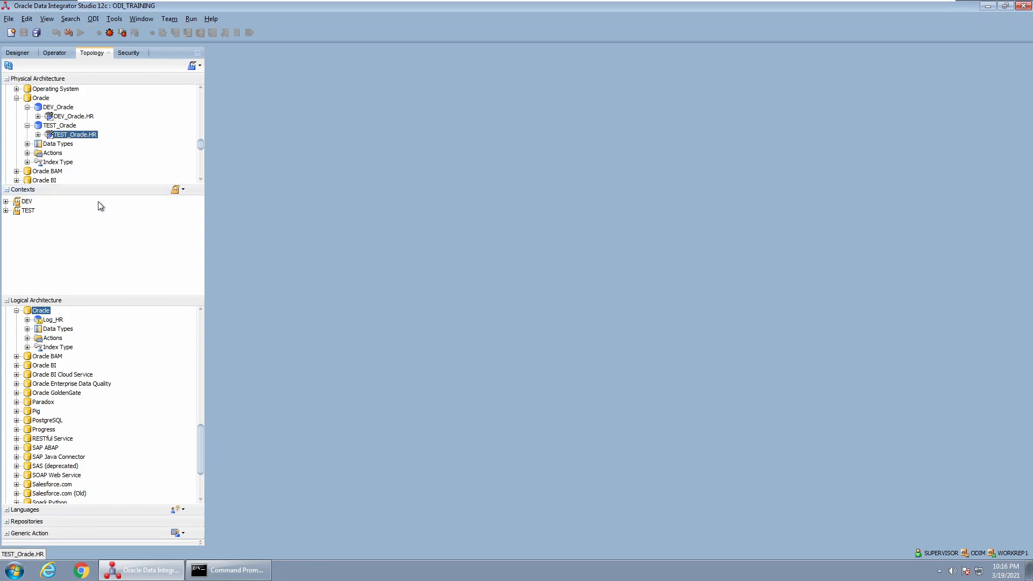
click(56, 321)
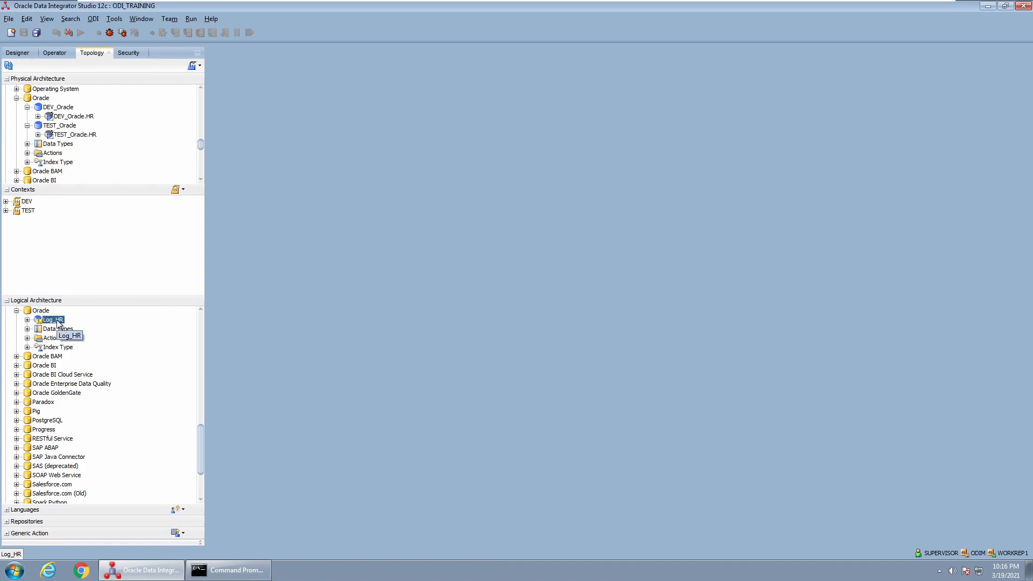
click(28, 212)
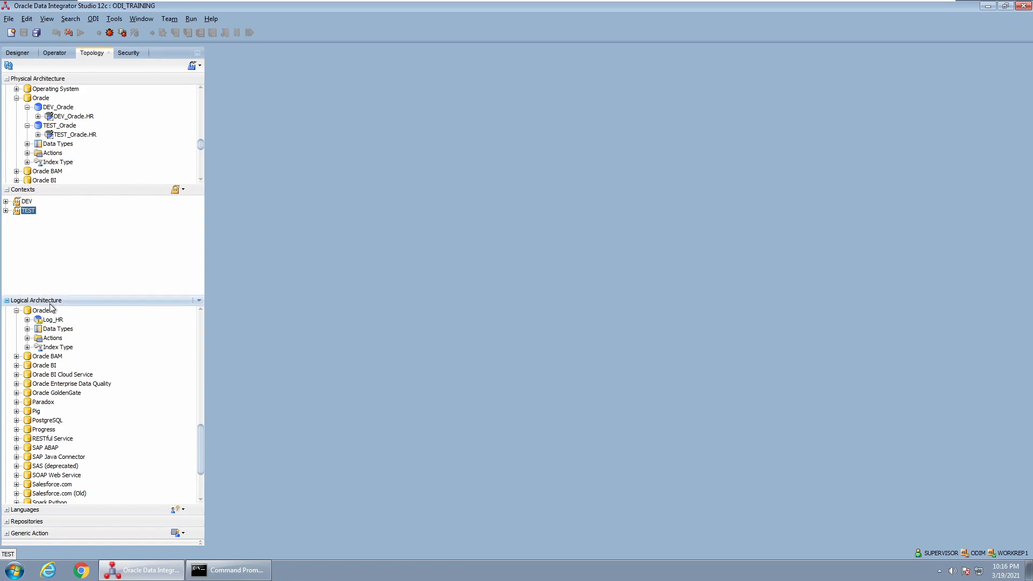
click(27, 202)
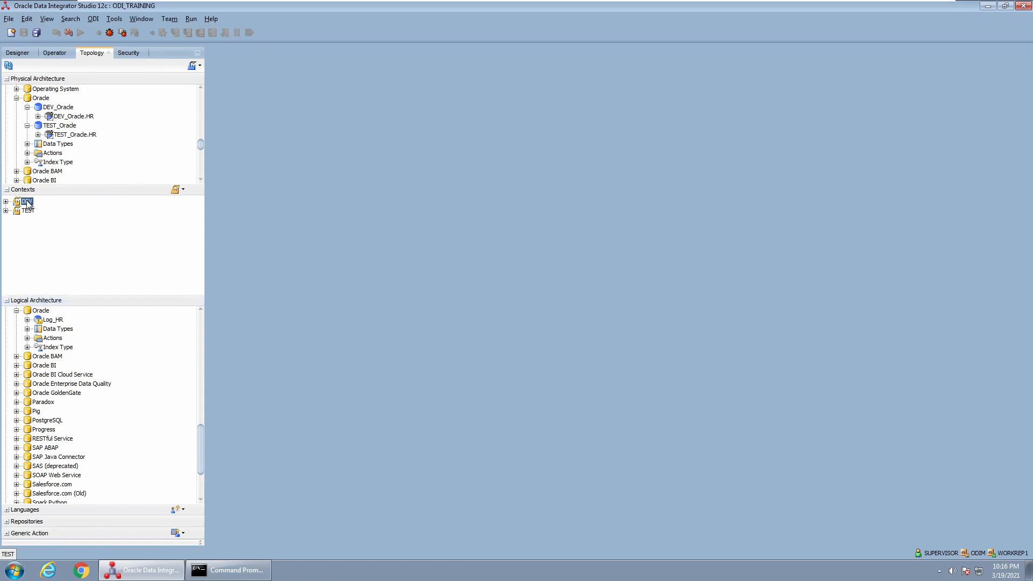
Revisit Log_HR, DEV_Oracle and DEV_Oracle.HR, the TEST context, and TEST_Oracle.HR
click(51, 321)
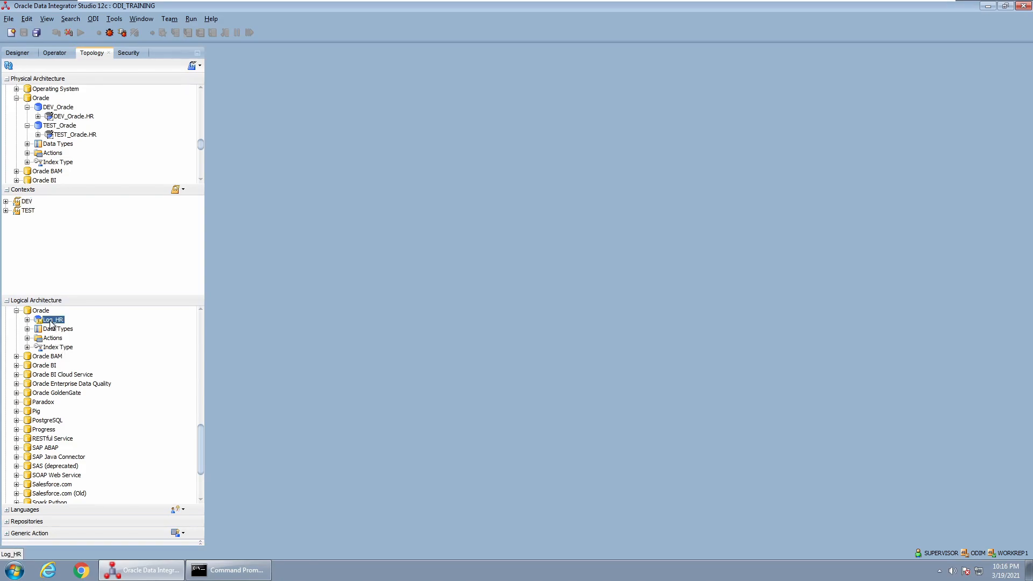
click(72, 117)
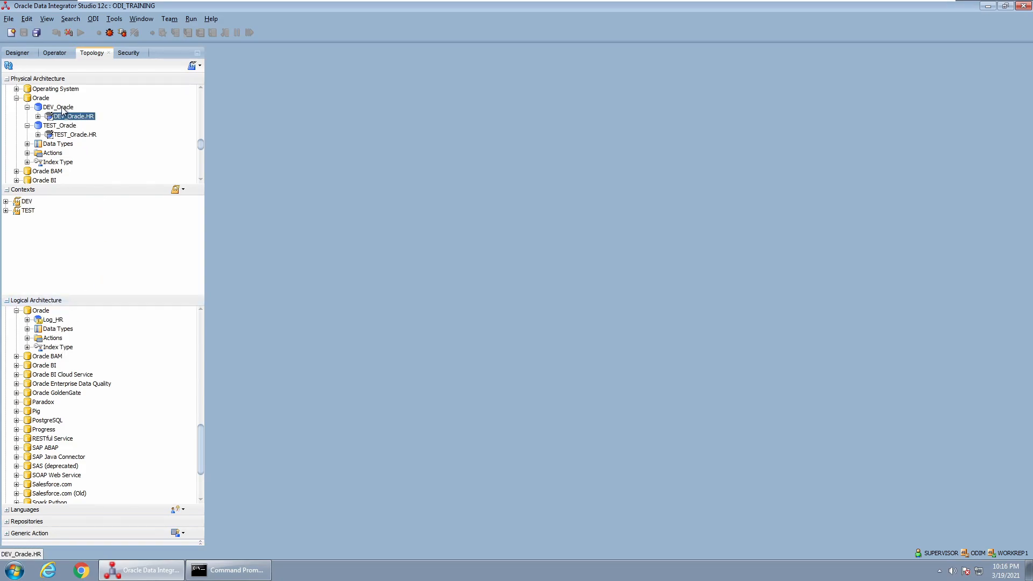
click(61, 108)
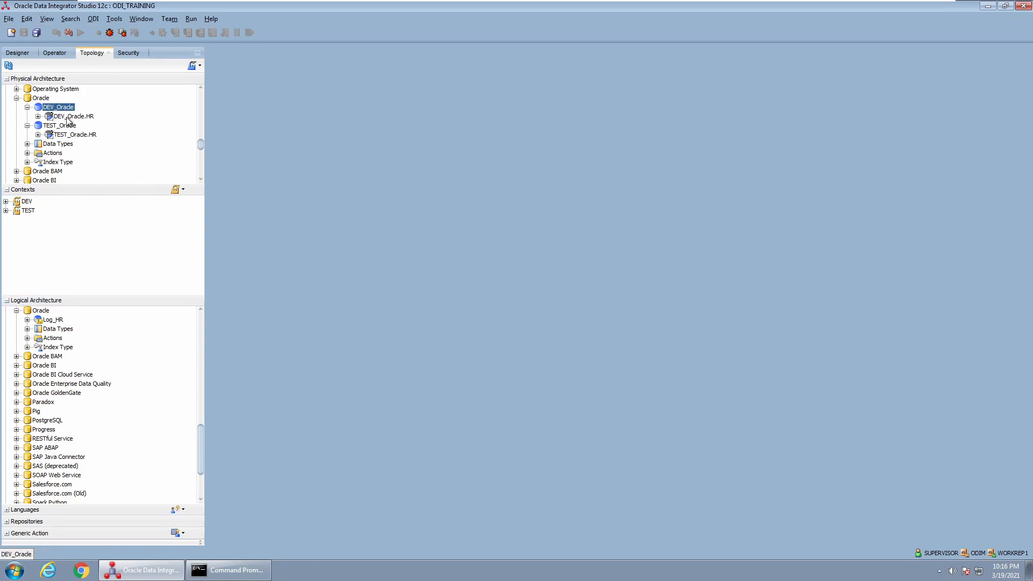
click(69, 117)
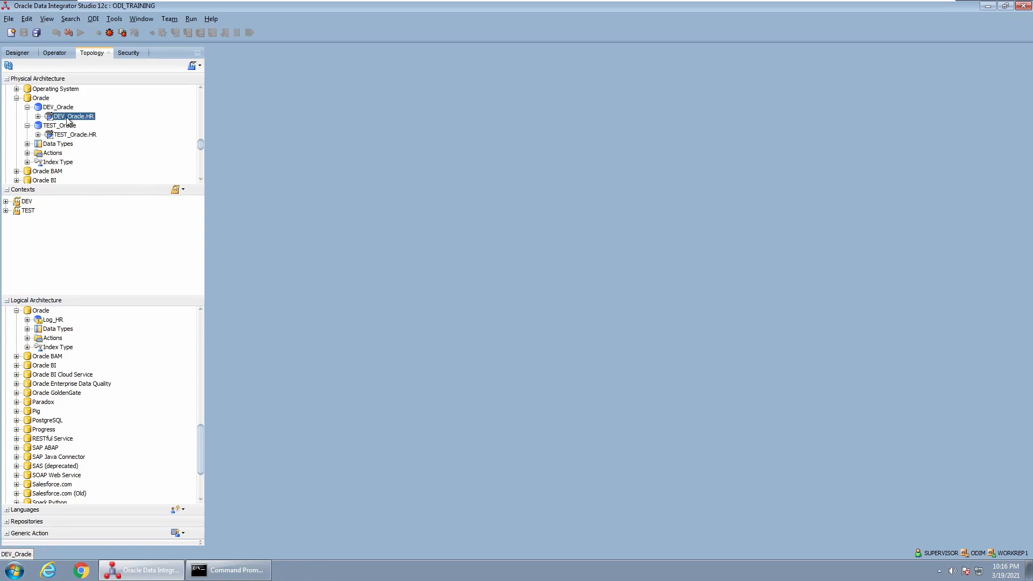
click(30, 211)
click(57, 320)
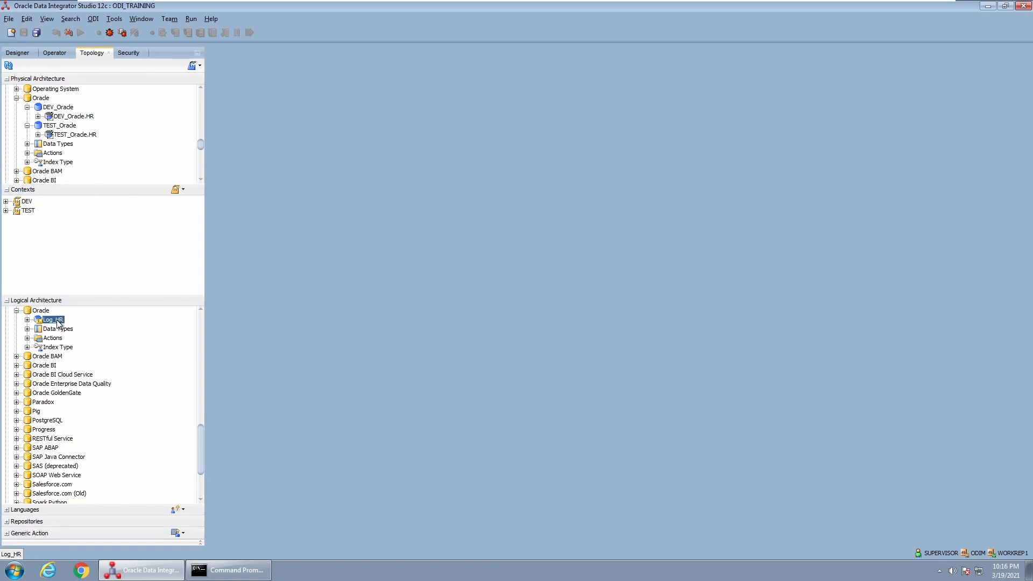
click(68, 136)
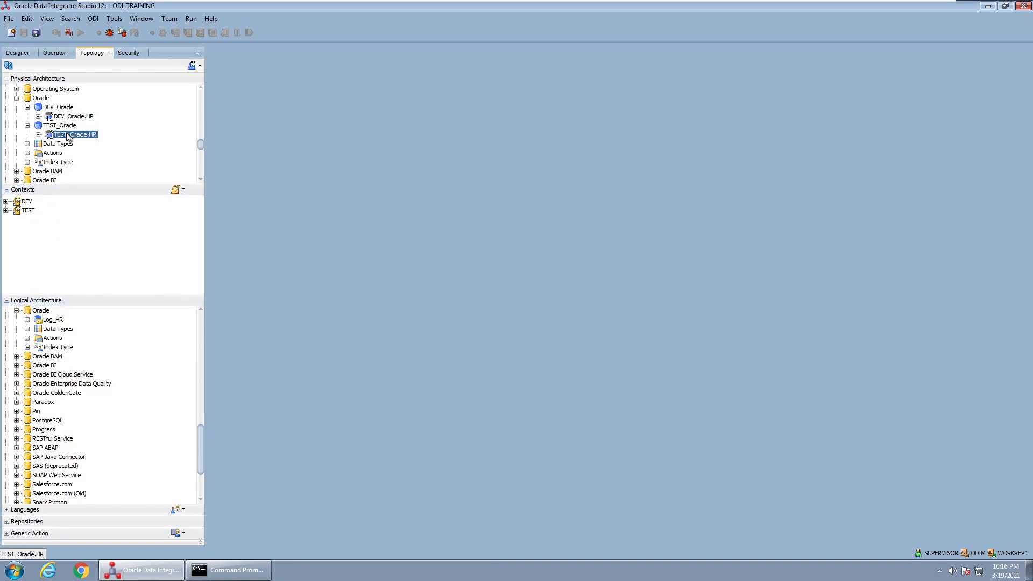